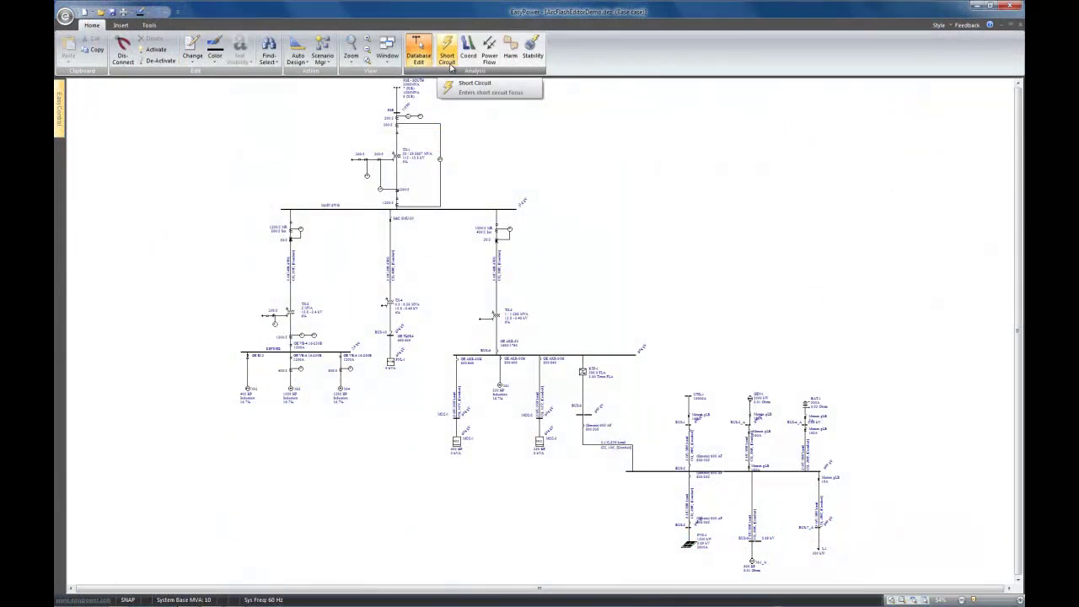
In Short Circuit focus, keep the arc flash spreadsheet report enabled and fault all buses.
left_click(448, 61)
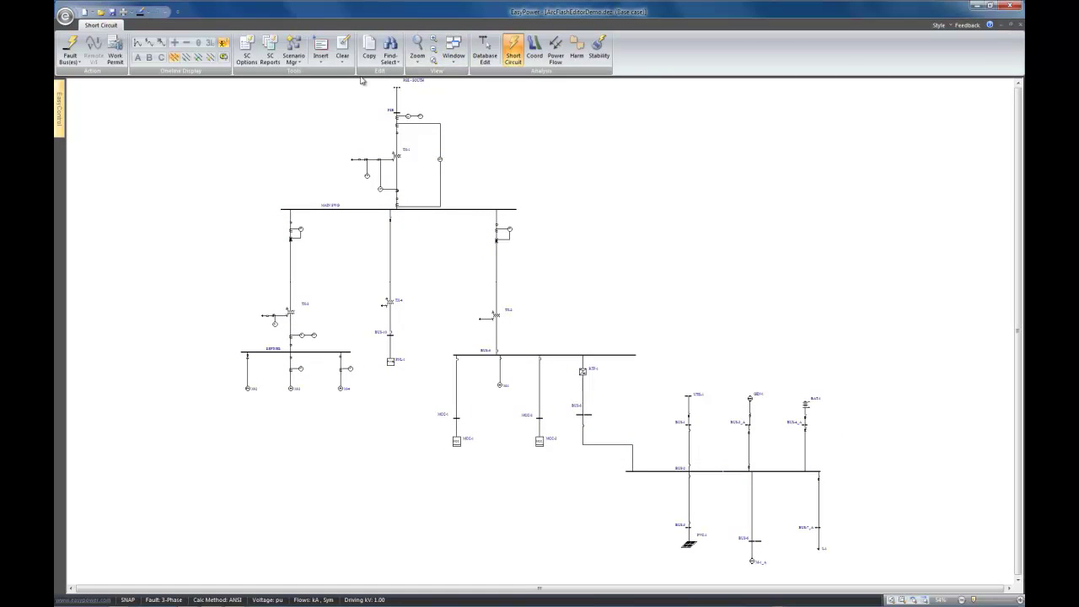
left_click(246, 64)
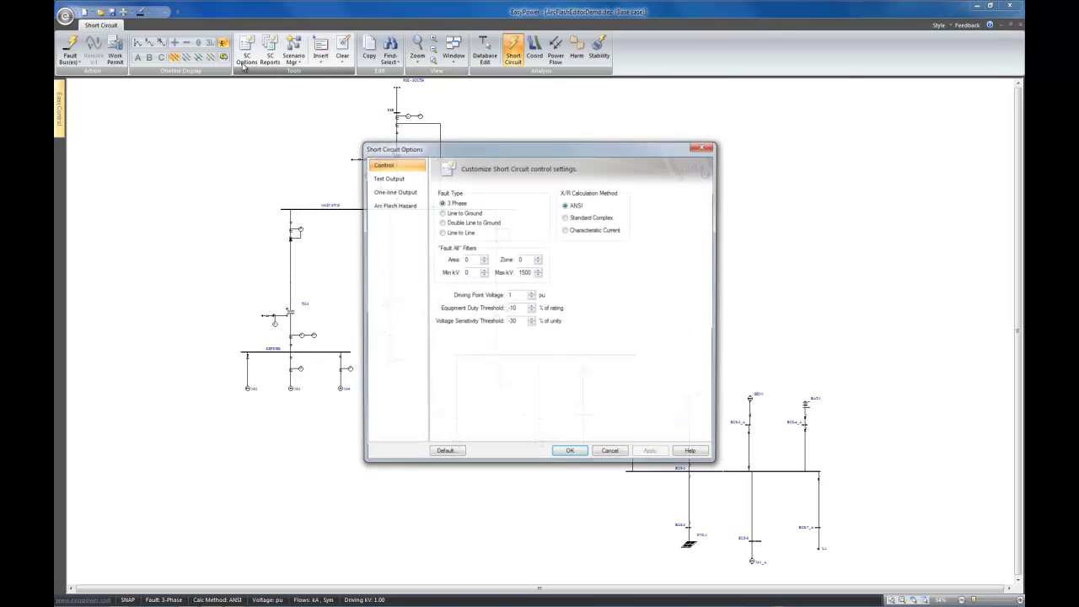
left_click(394, 205)
double_click(441, 281)
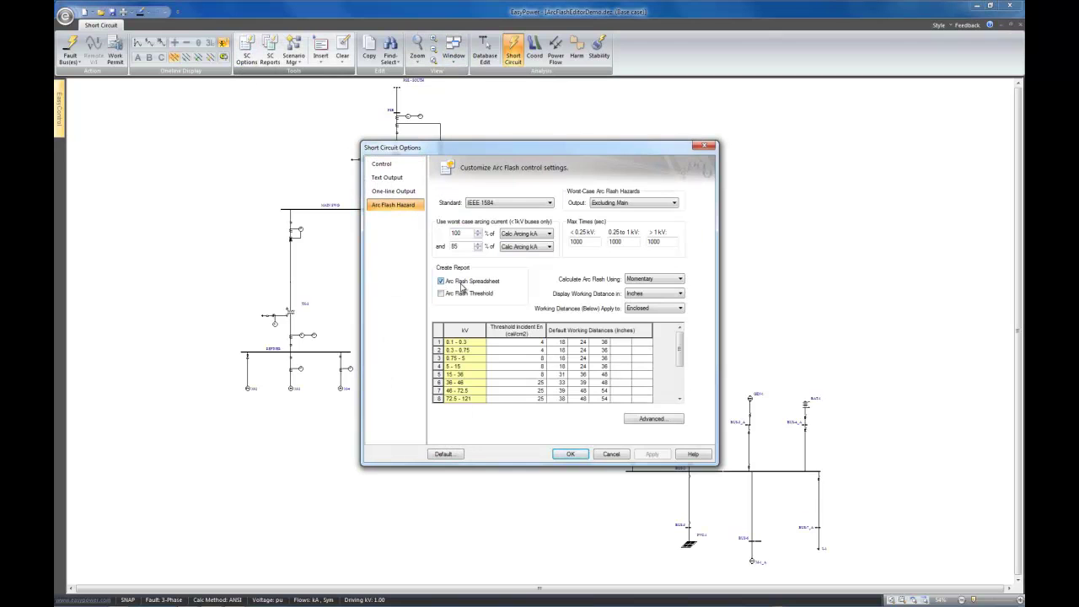
left_click(570, 454)
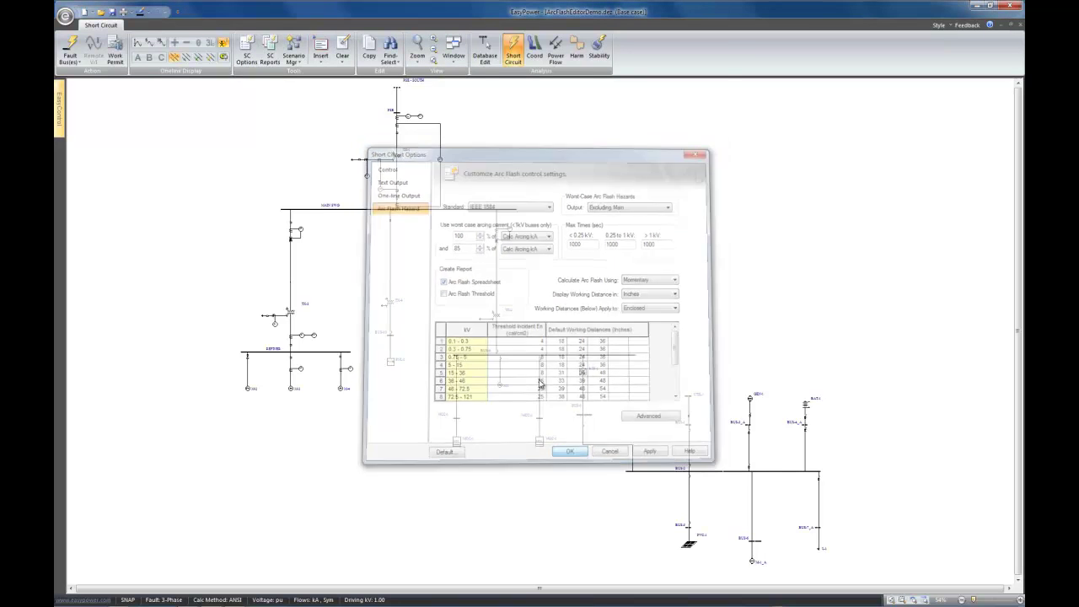
left_click(67, 48)
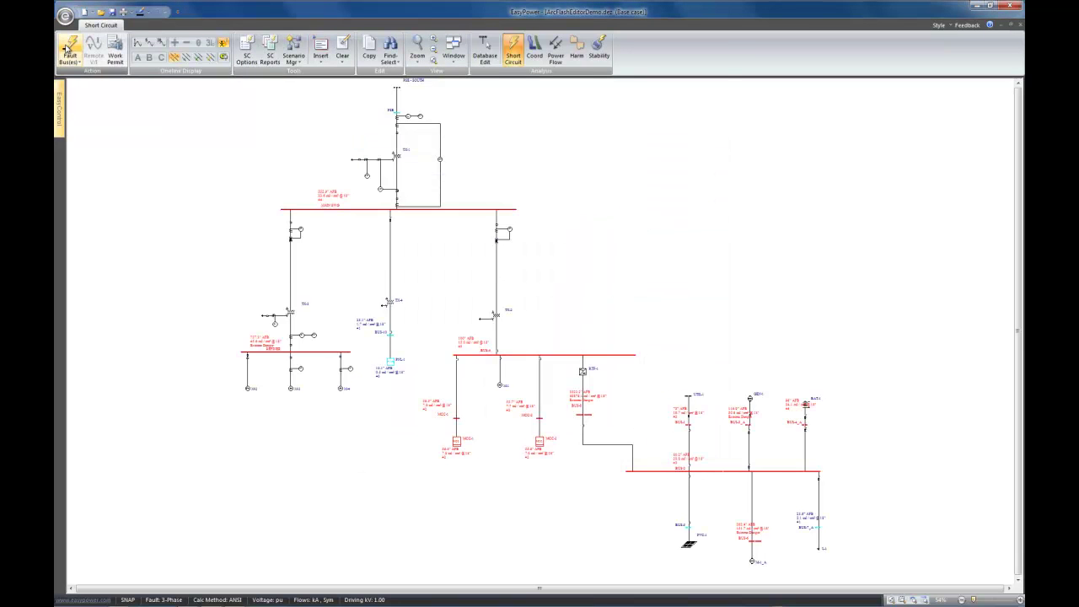
From the F8 arc flash report, open Design Labels and maximize the designer.
key("F8")
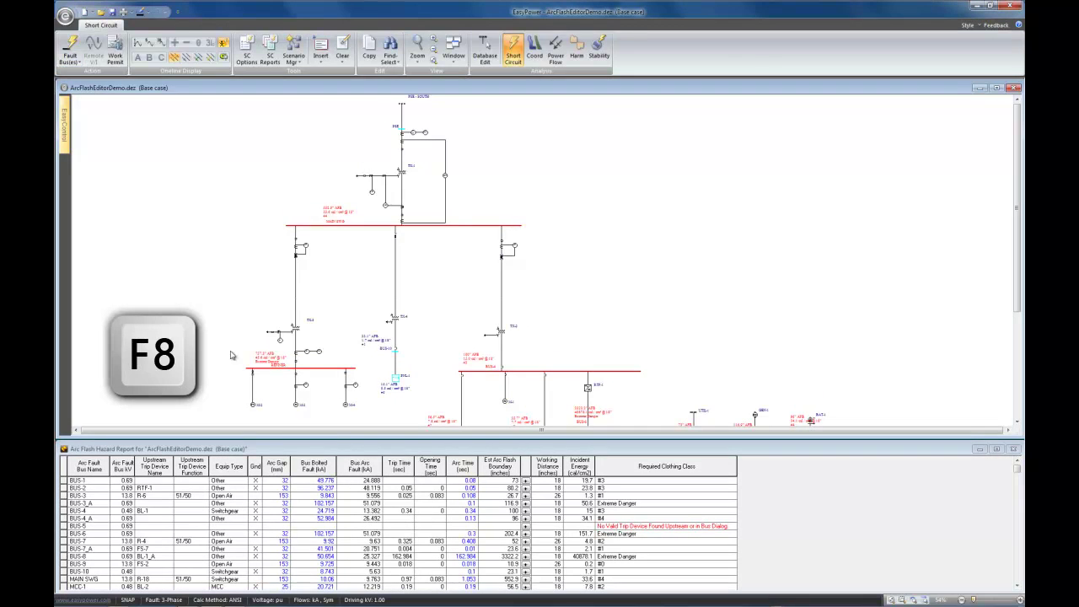
left_click(274, 50)
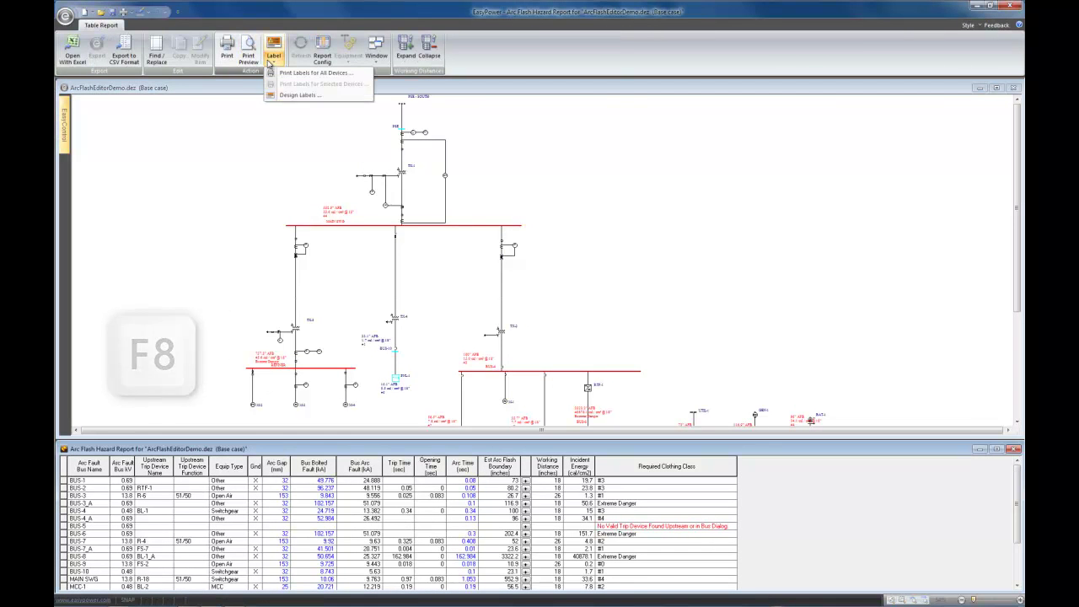
left_click(295, 93)
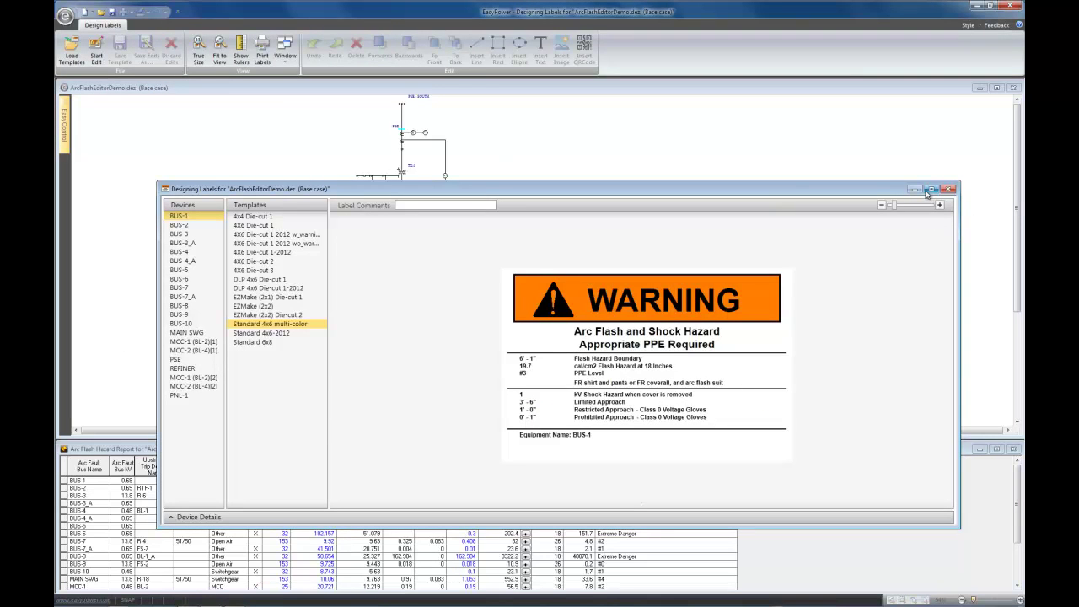
left_click(929, 188)
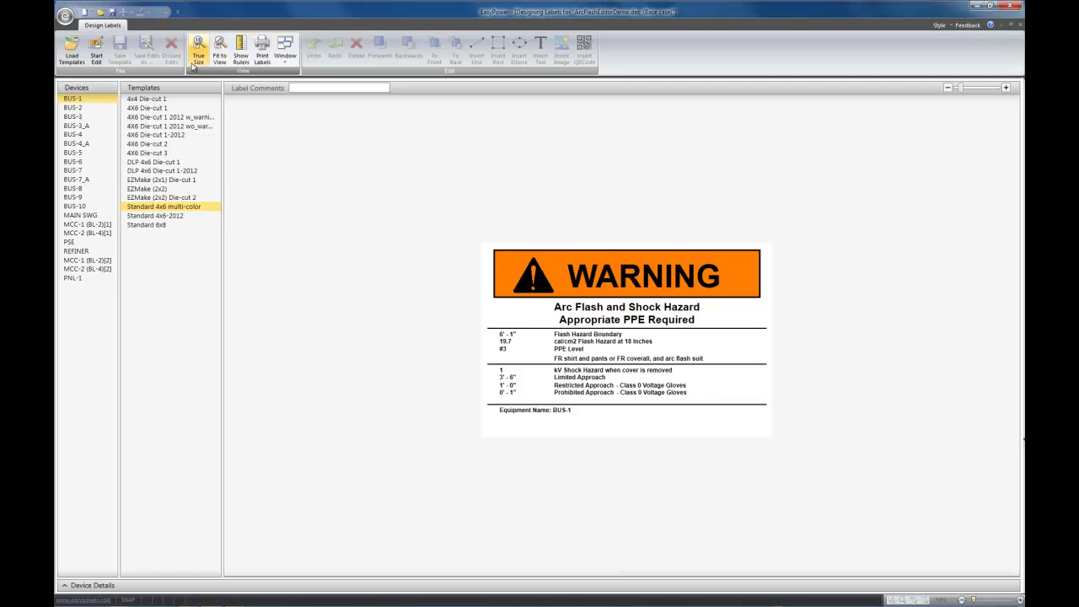
Switch the BUS-1 label preview to True Size and turn on rulers.
left_click(220, 57)
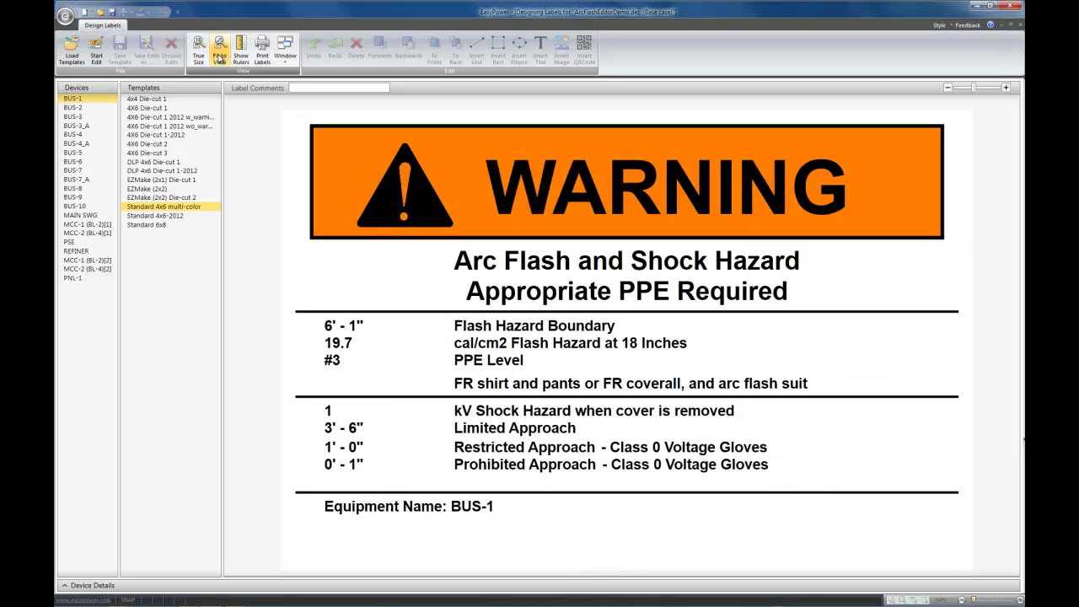
left_click(199, 56)
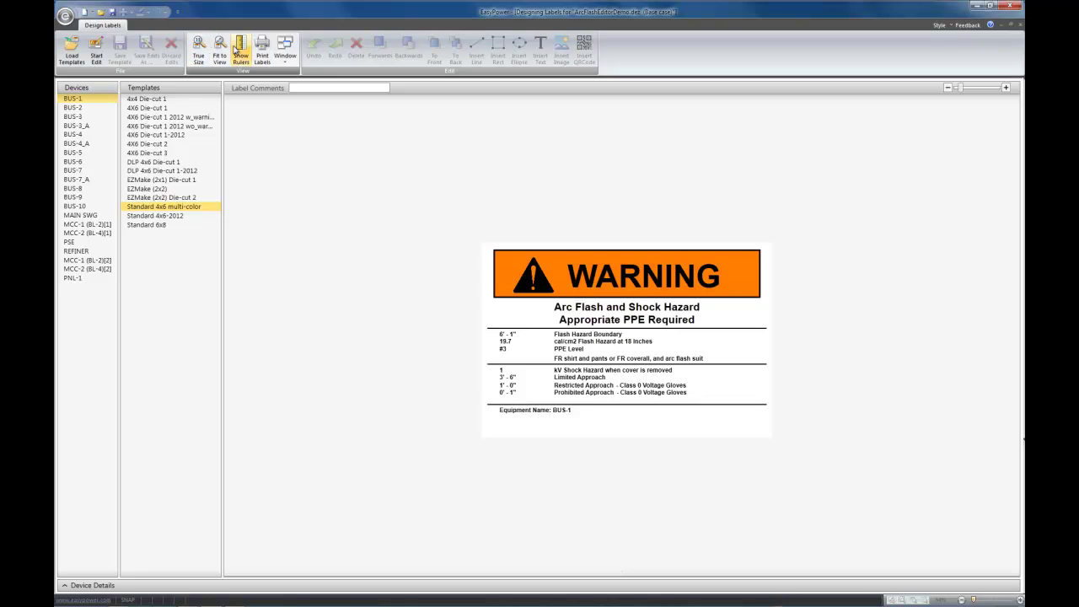
left_click(240, 52)
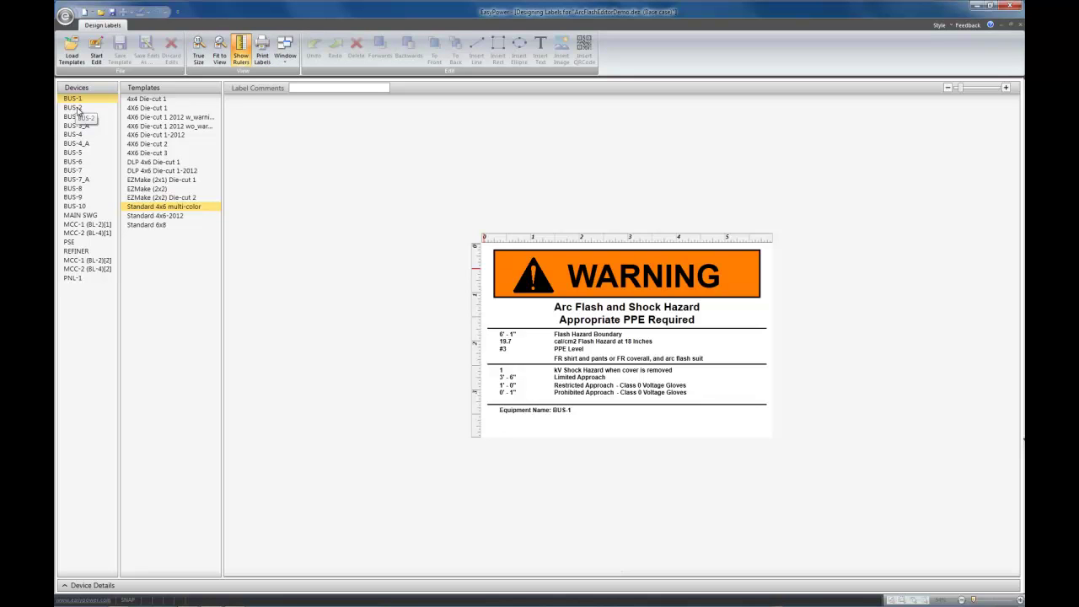
Browse devices to select MCC-1 (BL-2)[2], then compare templates and reselect Standard 4x6 multi-color.
left_click_drag(78, 110, 80, 260)
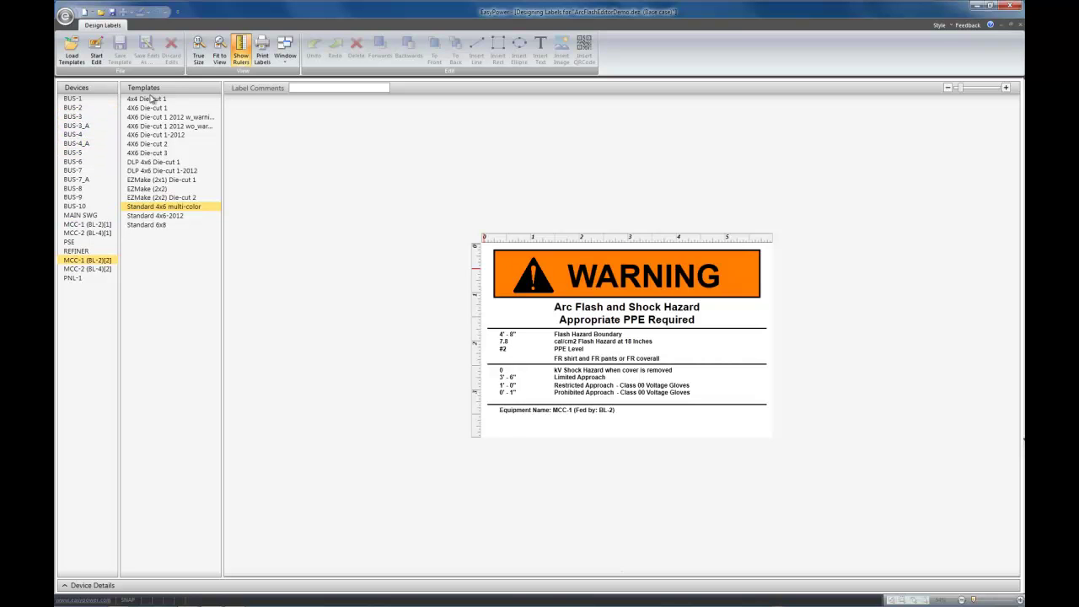
mouse_move(156, 103)
left_mouse_down()
mouse_move(149, 228)
mouse_move(159, 122)
left_mouse_up()
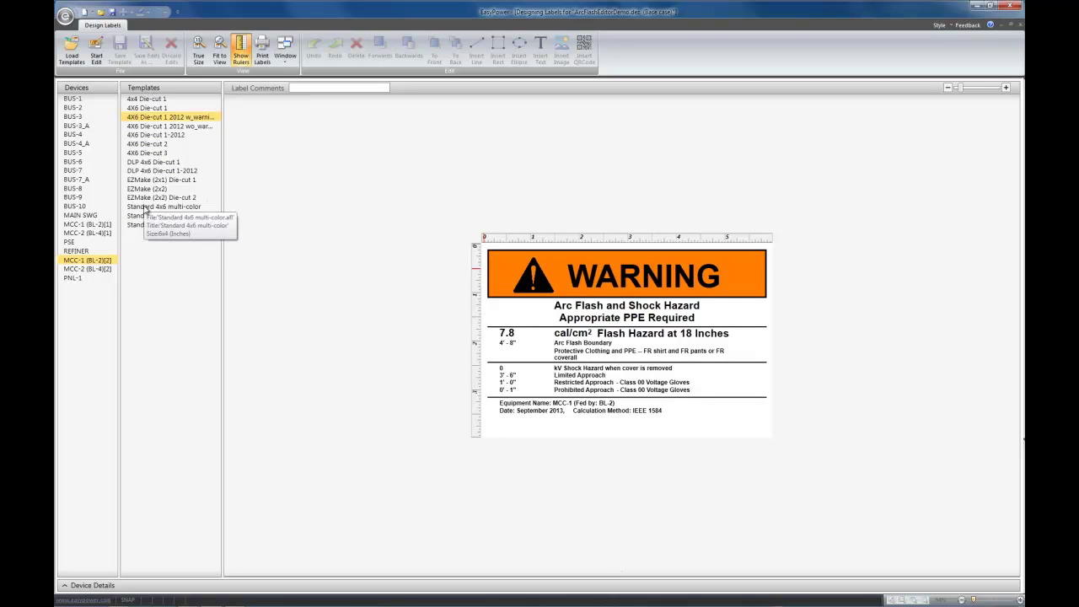
left_click(146, 208)
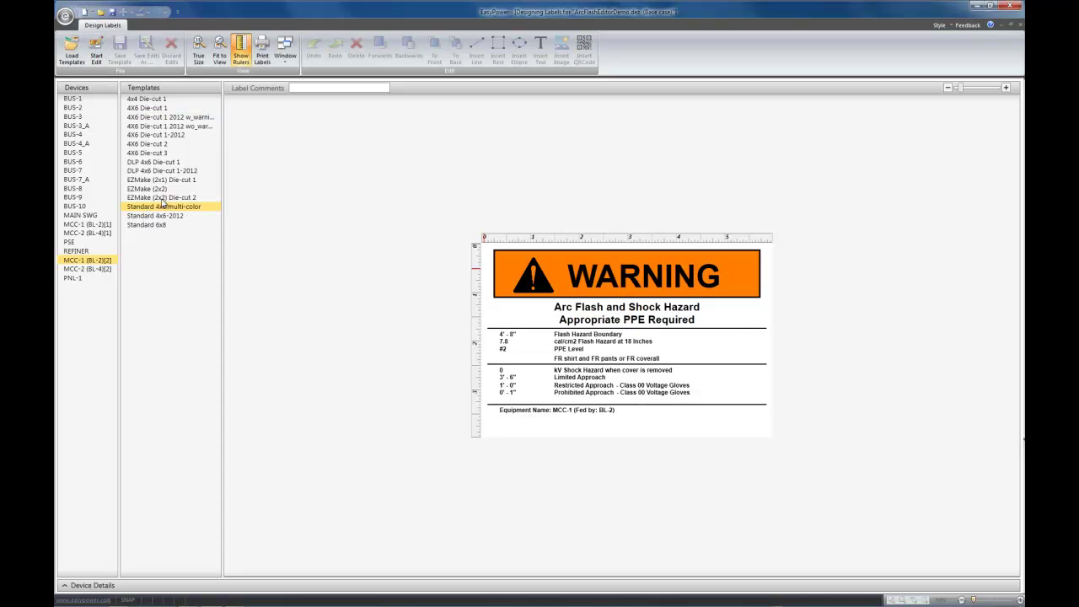
Start editing the Standard 4x6 multi-color template, leaving its language as English.
left_click(97, 56)
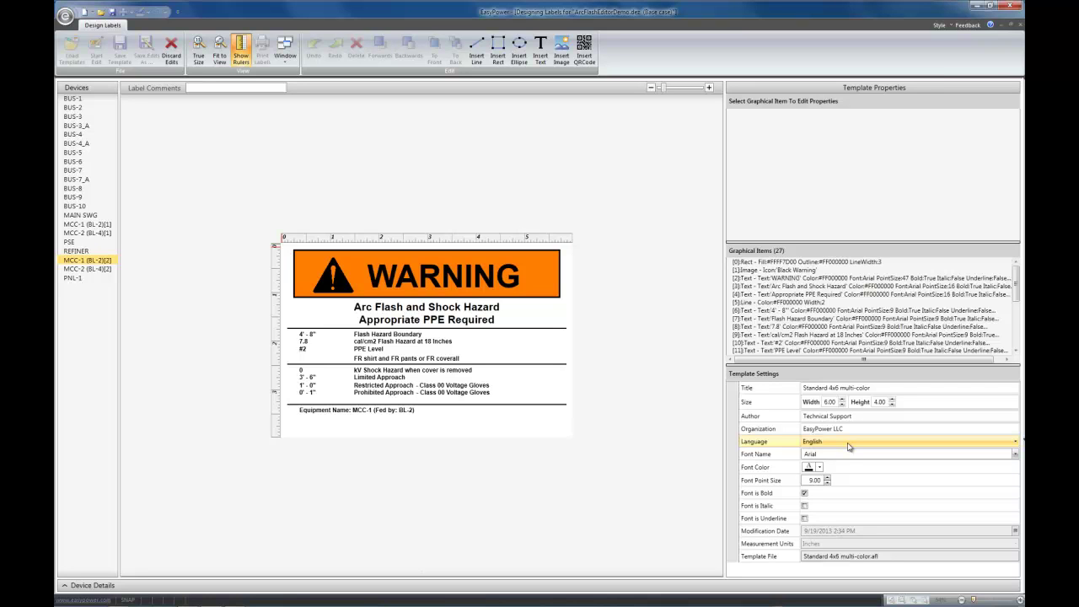
left_click(849, 443)
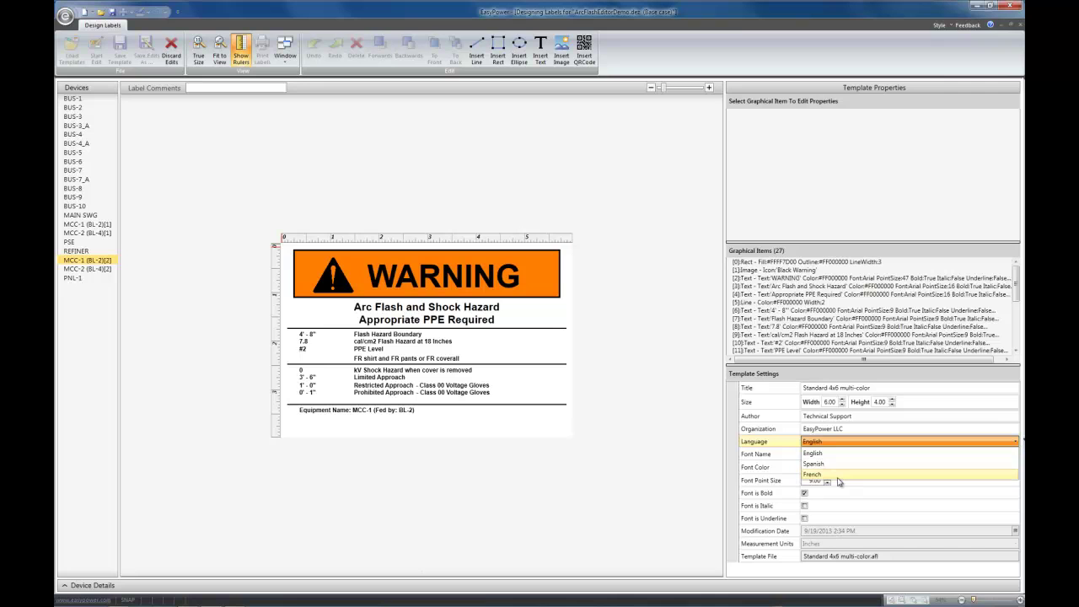
left_click(838, 445)
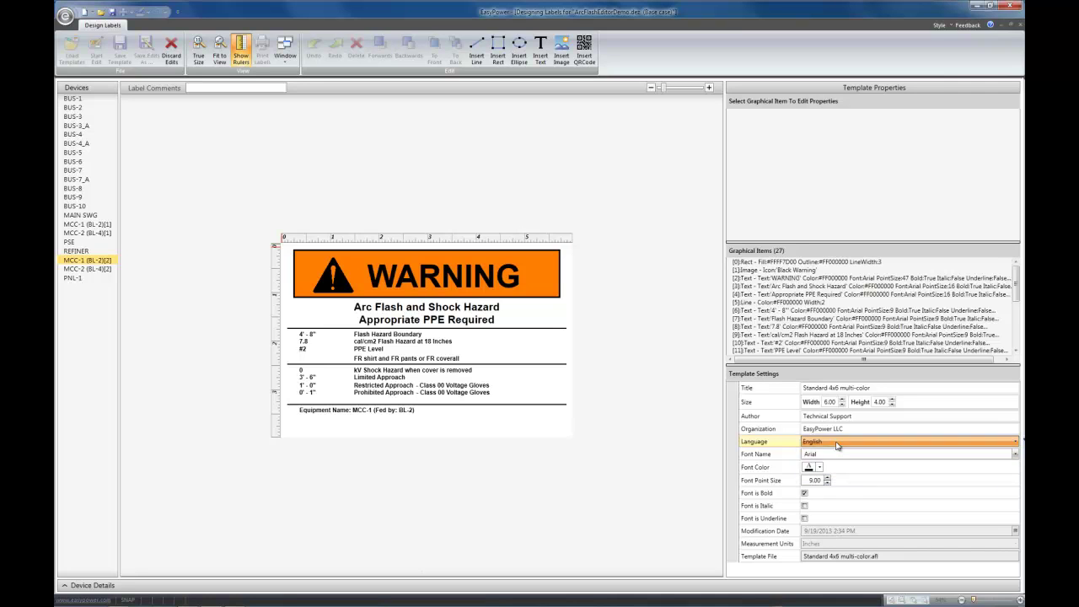
Change the label's warning triangle icon image from Black Warning to Black Danger.
left_click(344, 293)
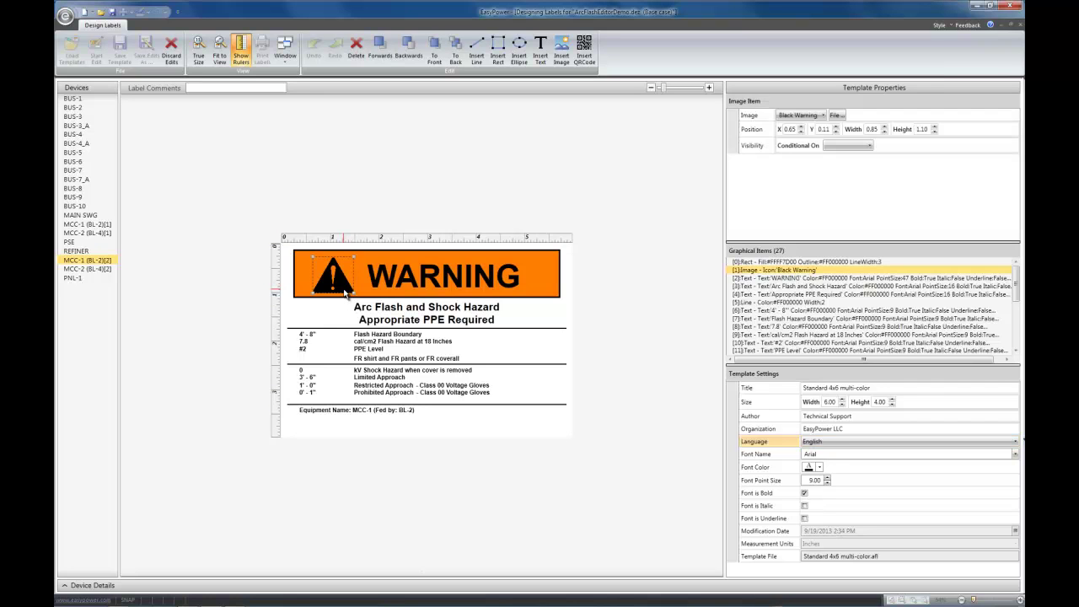
left_click(818, 118)
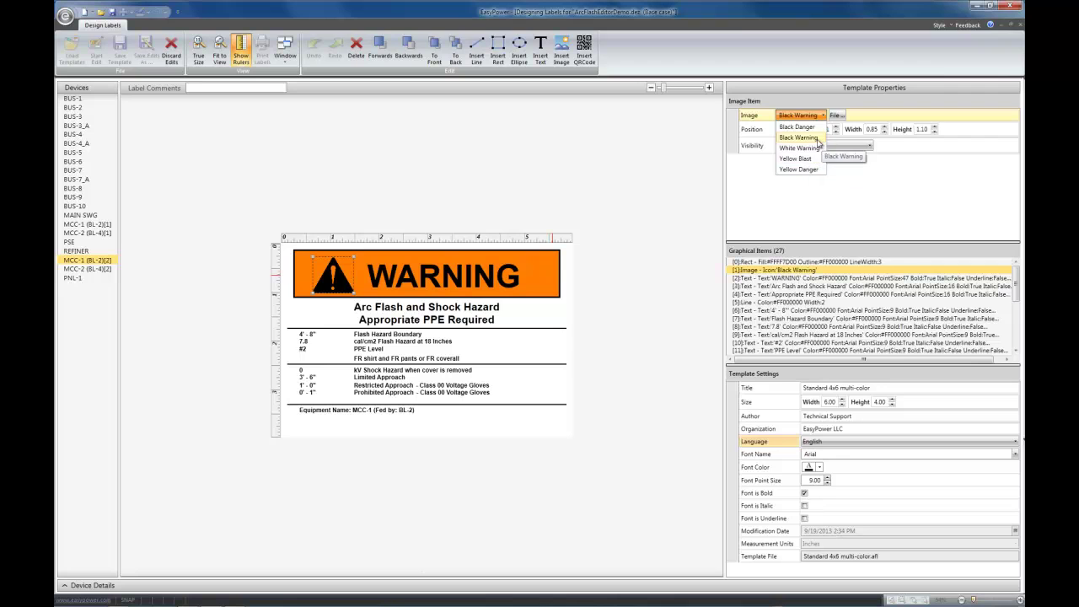
left_click(821, 139)
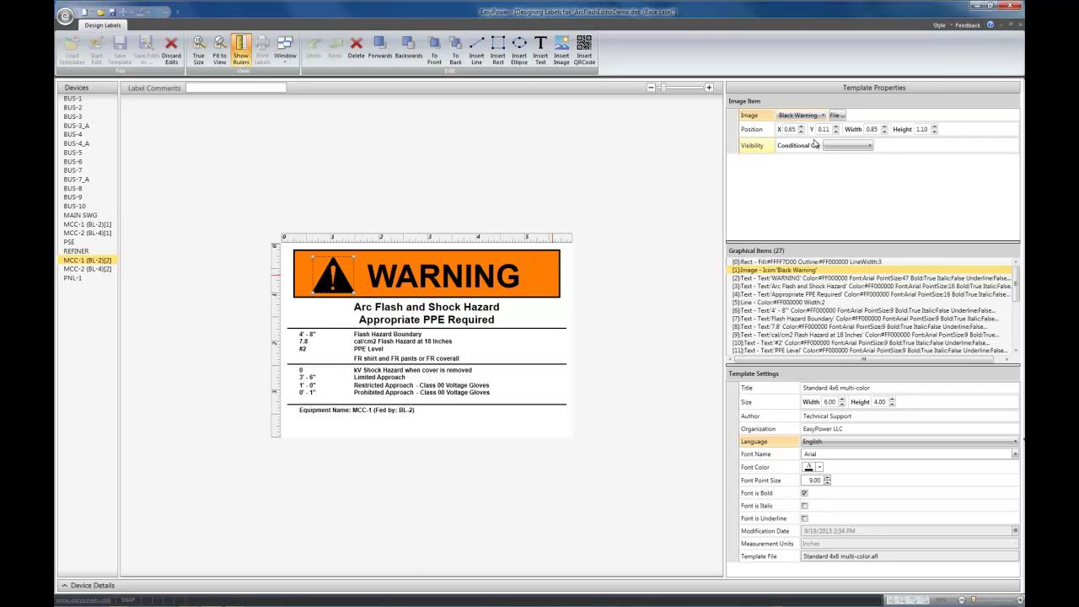
left_click(805, 115)
left_click(808, 127)
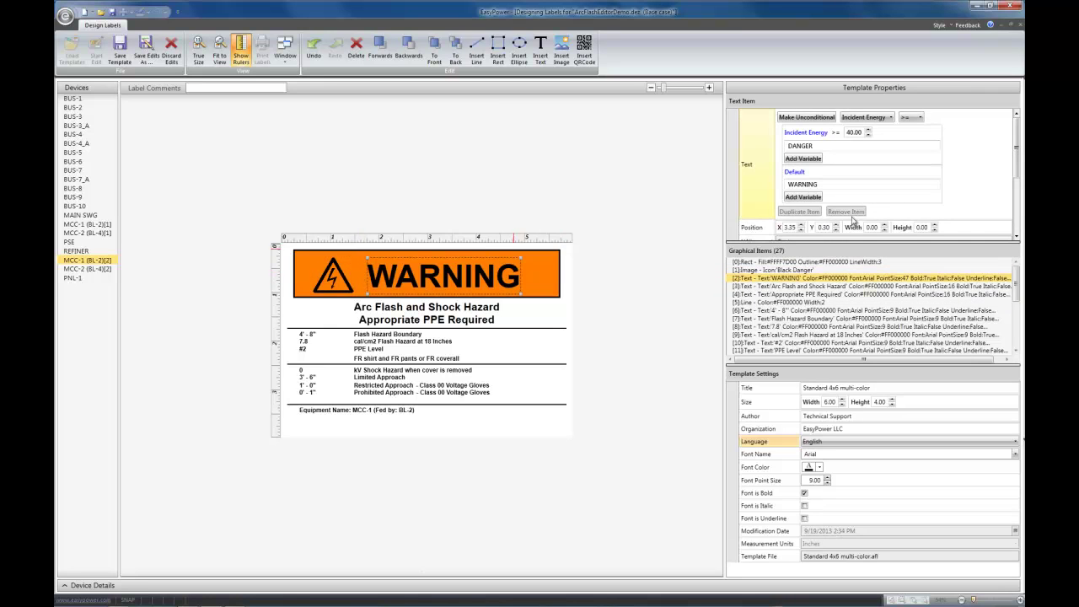
left_click(805, 302)
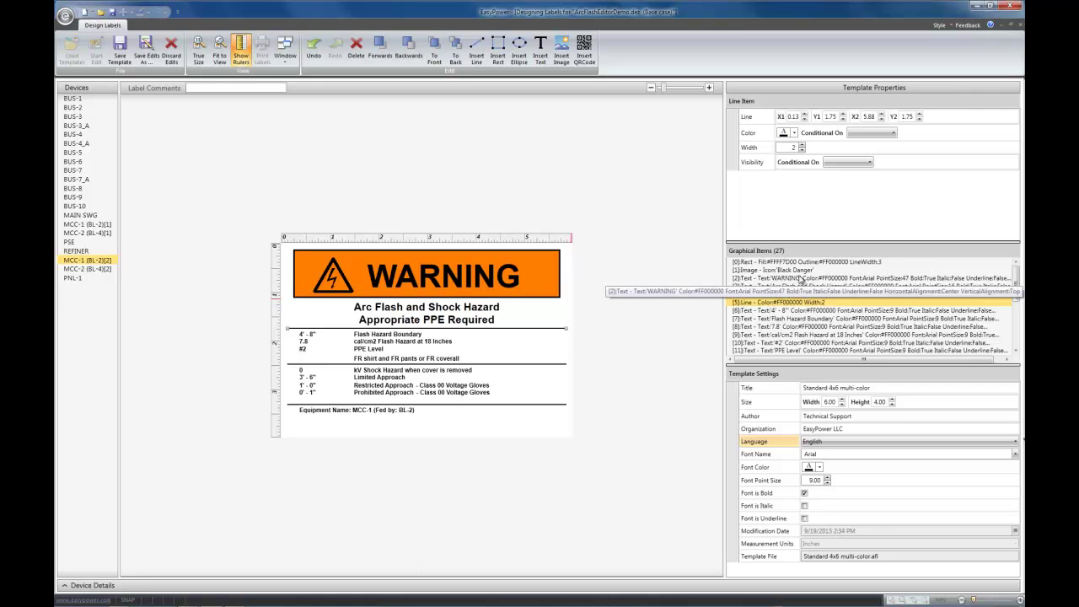
left_click(802, 263)
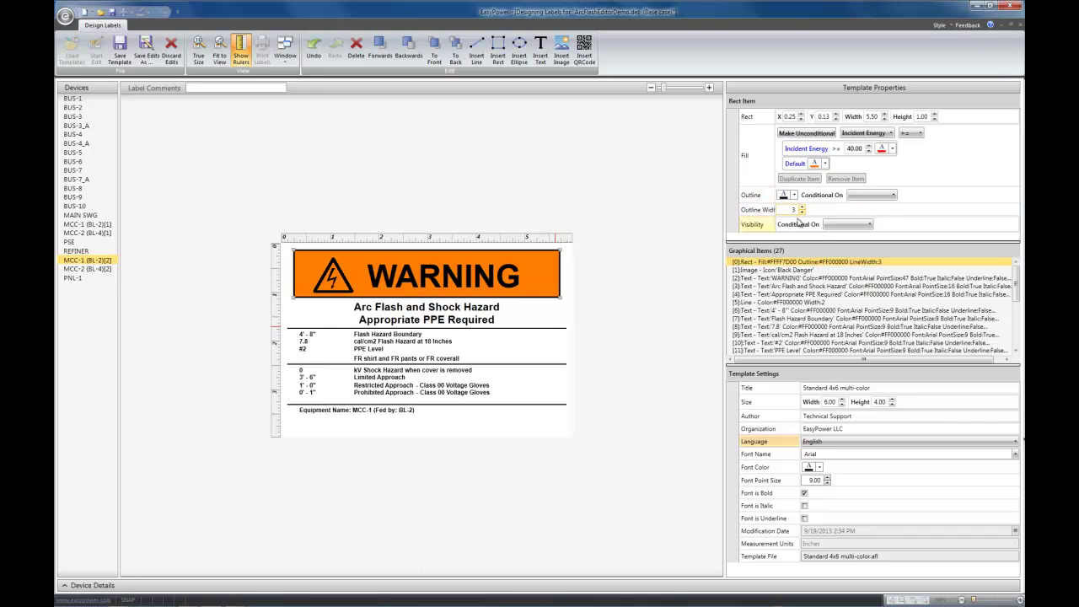
left_click(781, 278)
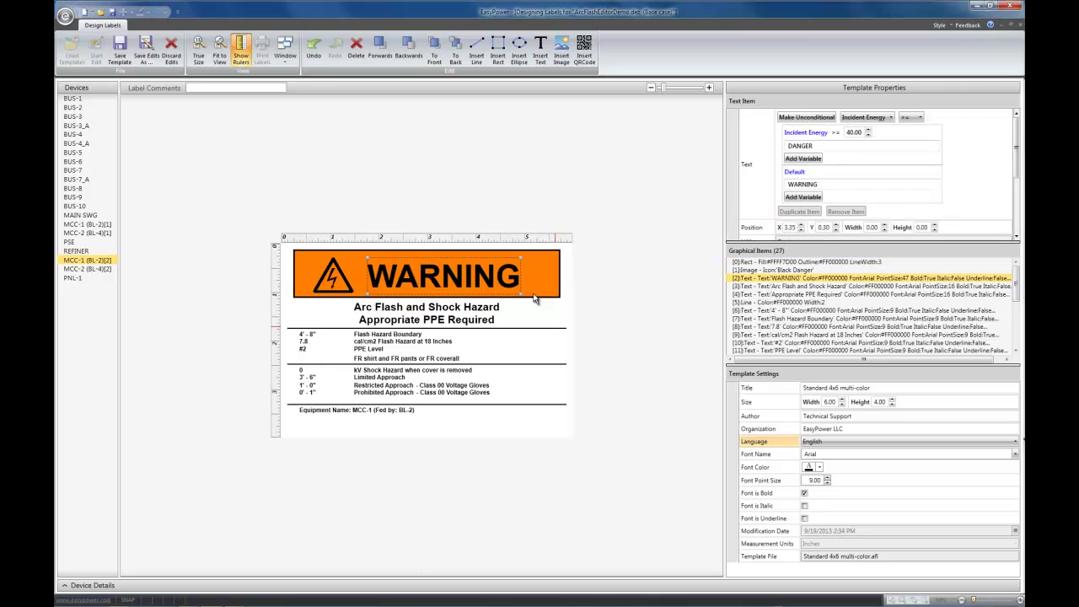
left_click(408, 312)
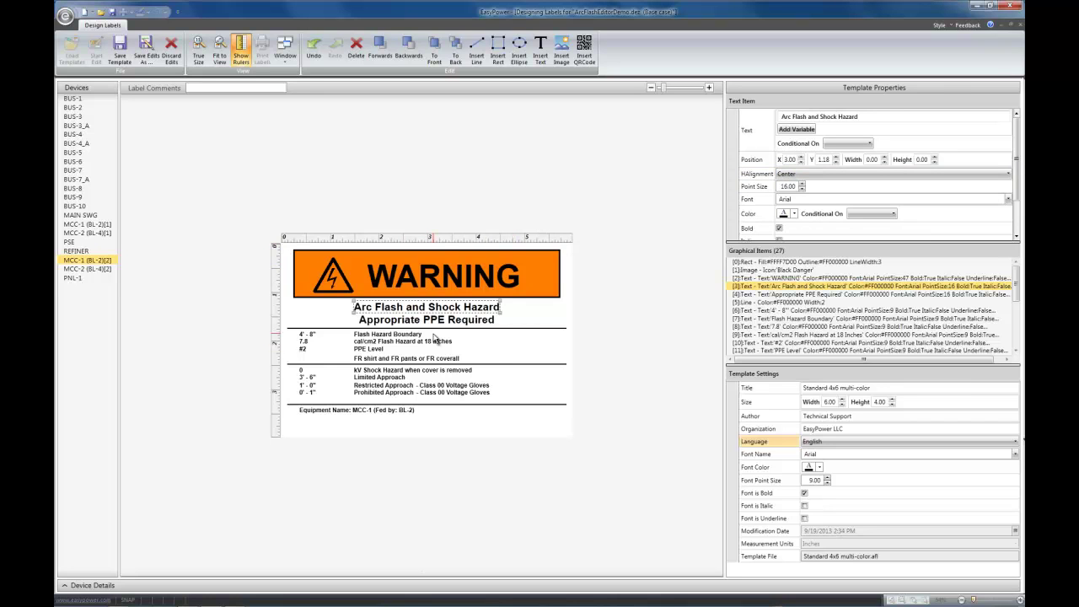
left_click(403, 321)
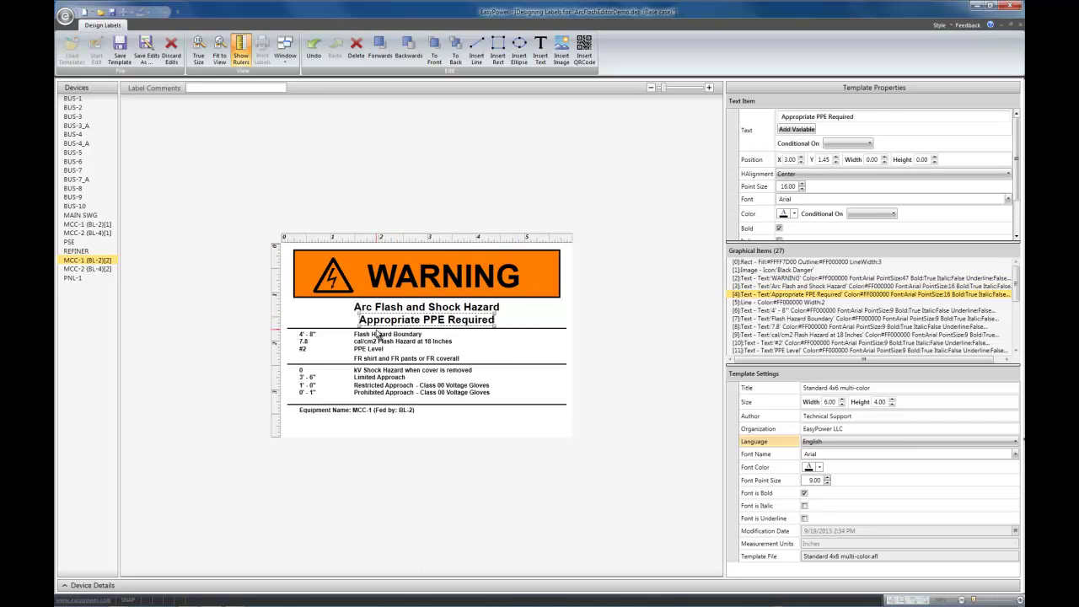
left_click(375, 337)
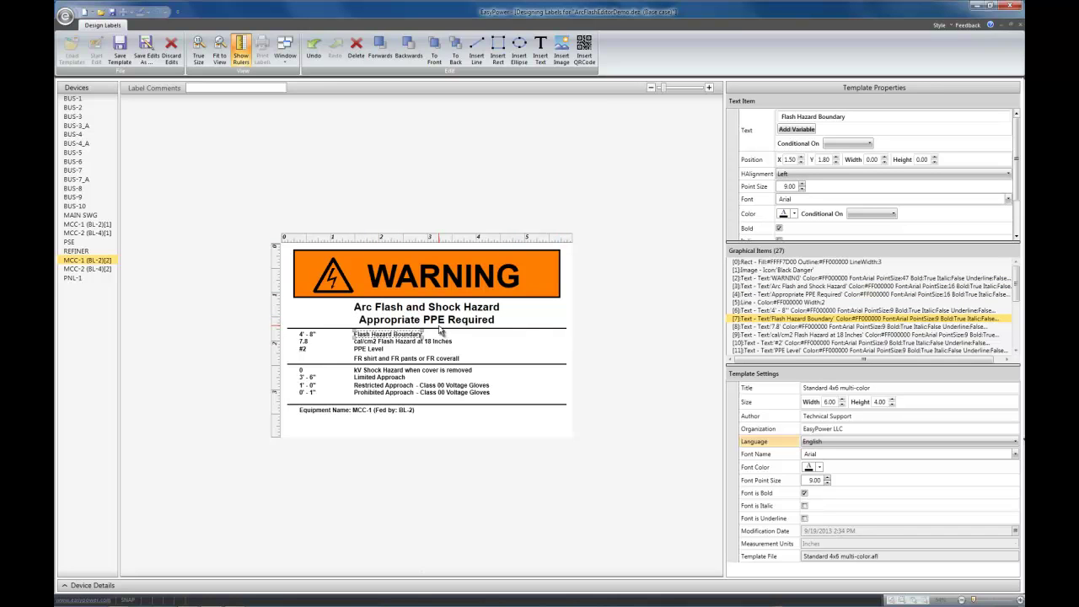
Delete the Flash Hazard Boundary text, then undo and redo and restore it.
left_click(356, 52)
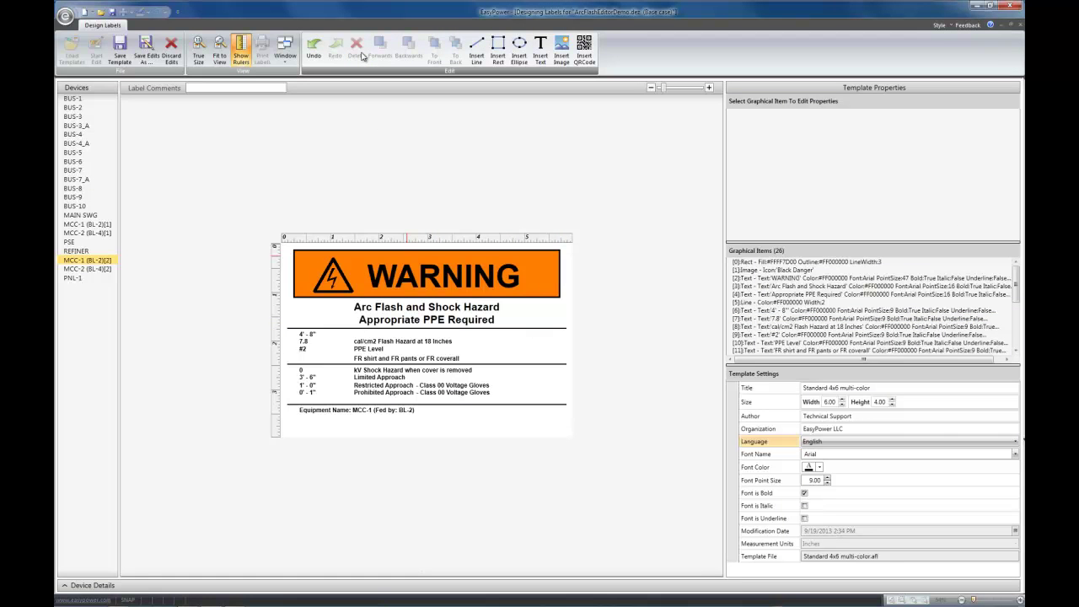
left_click(323, 55)
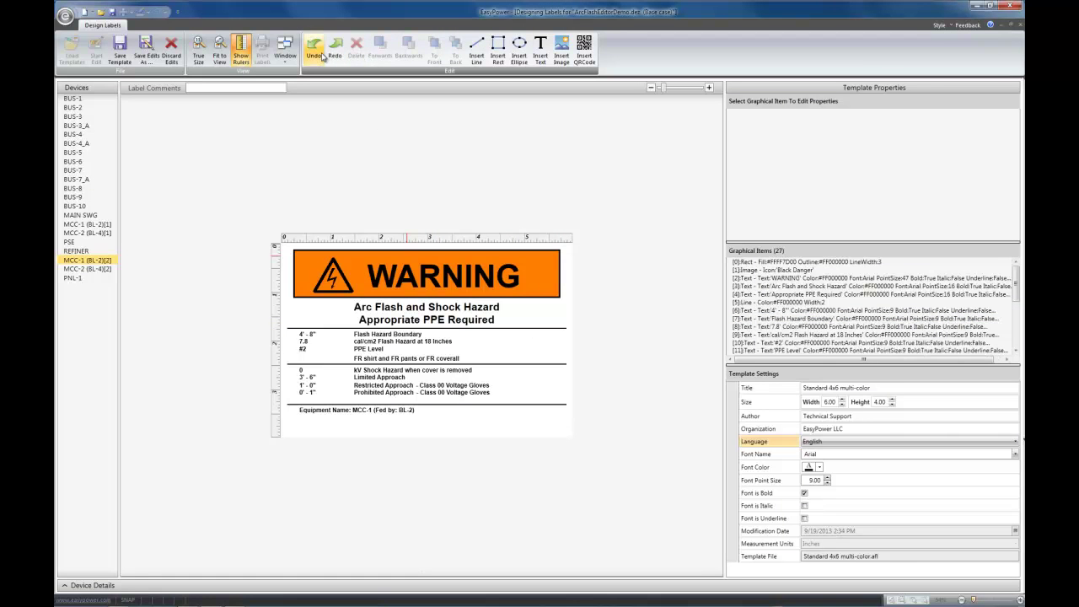
left_click(330, 53)
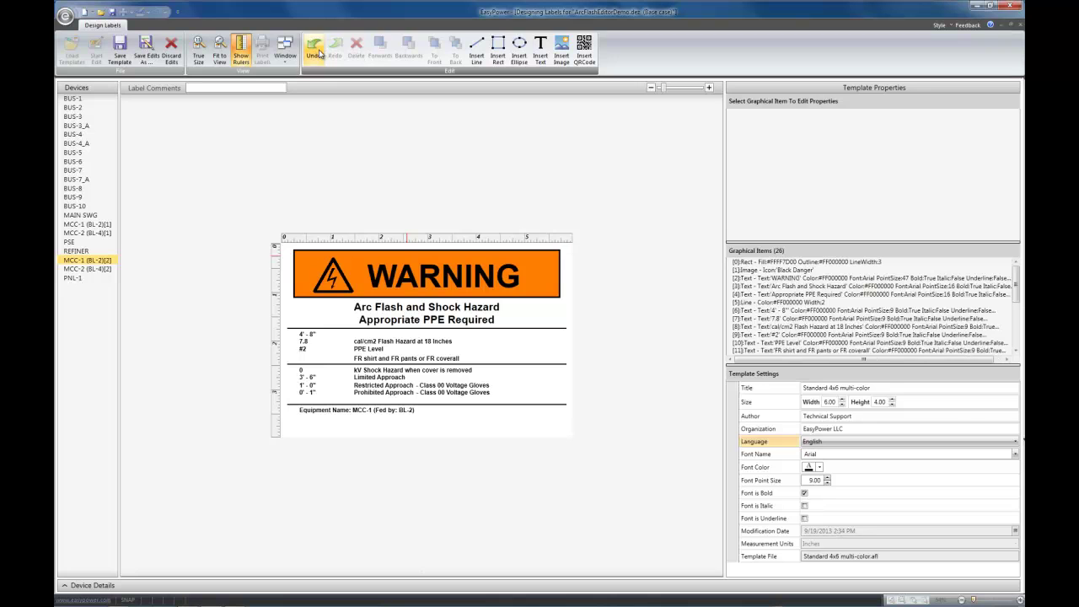
left_click(320, 54)
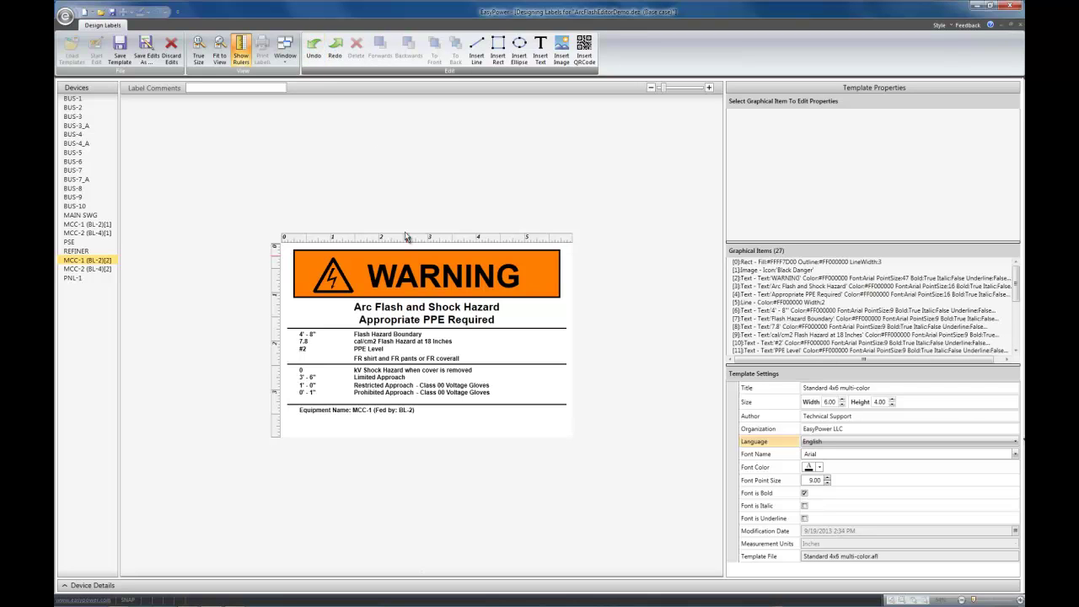
left_click(397, 335)
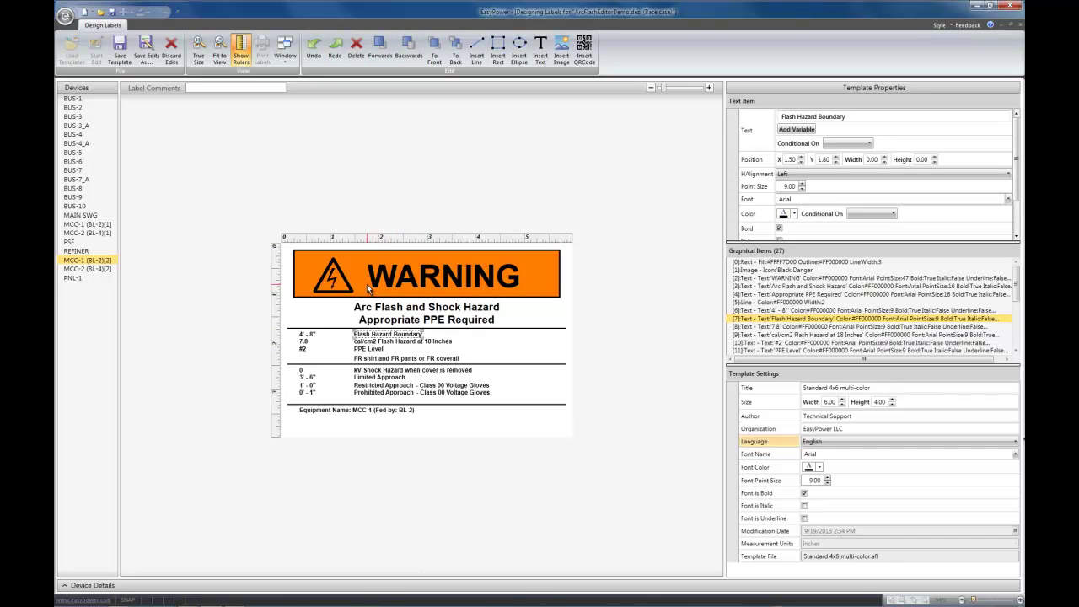
Test layering on the WARNING text, ending one layer above the orange banner.
left_click(418, 280)
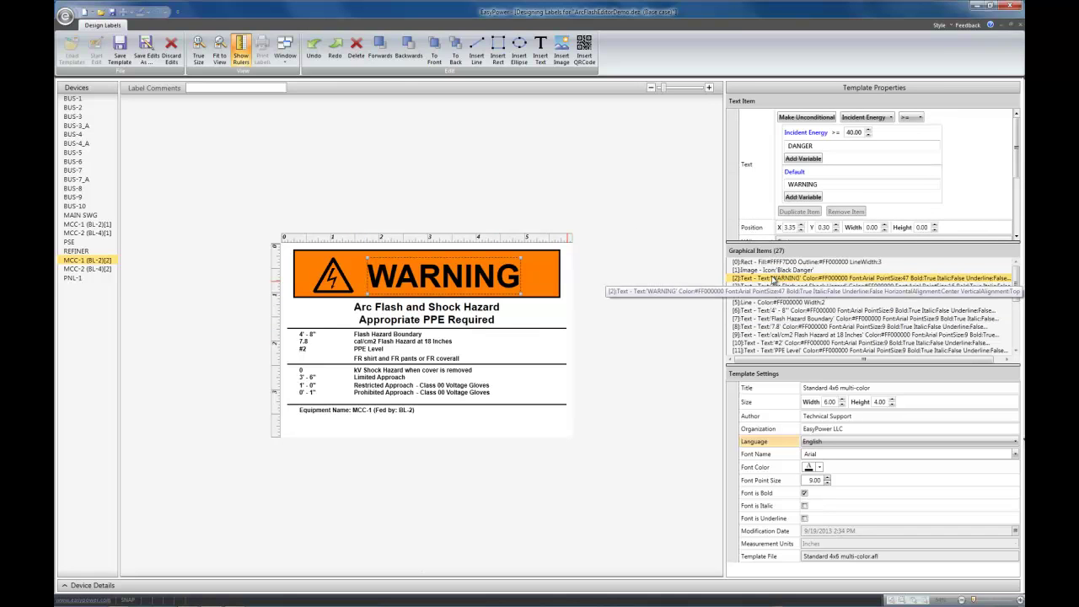
left_click(408, 50)
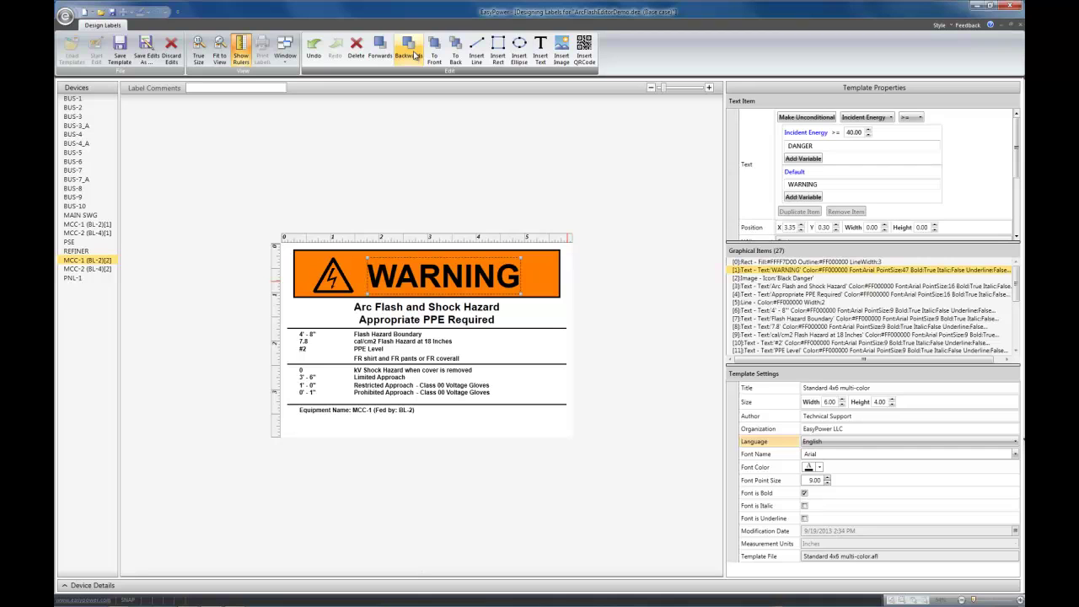
left_click(414, 55)
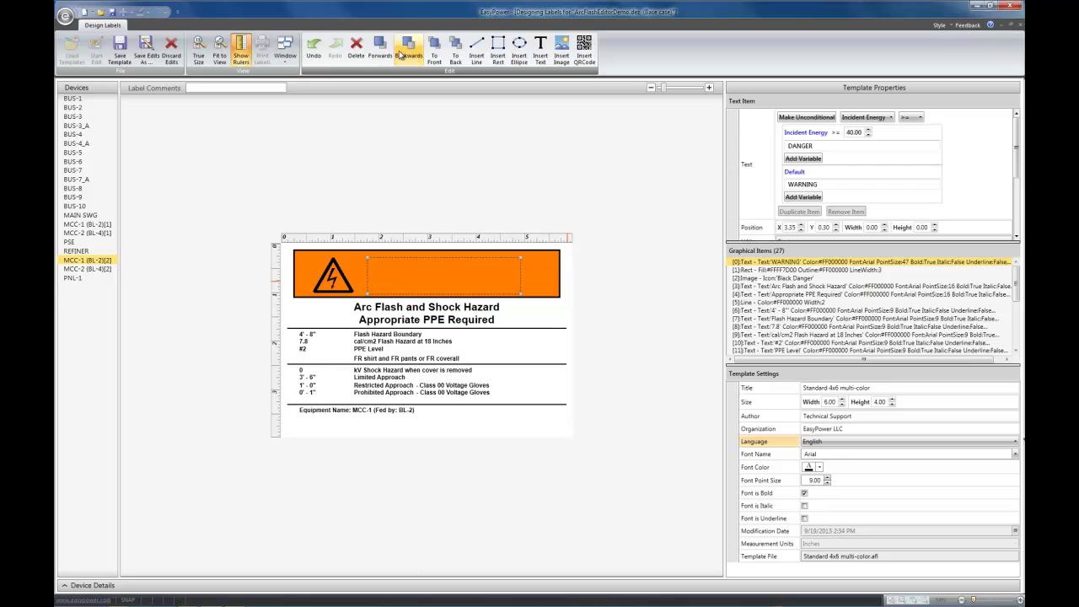
left_click(390, 55)
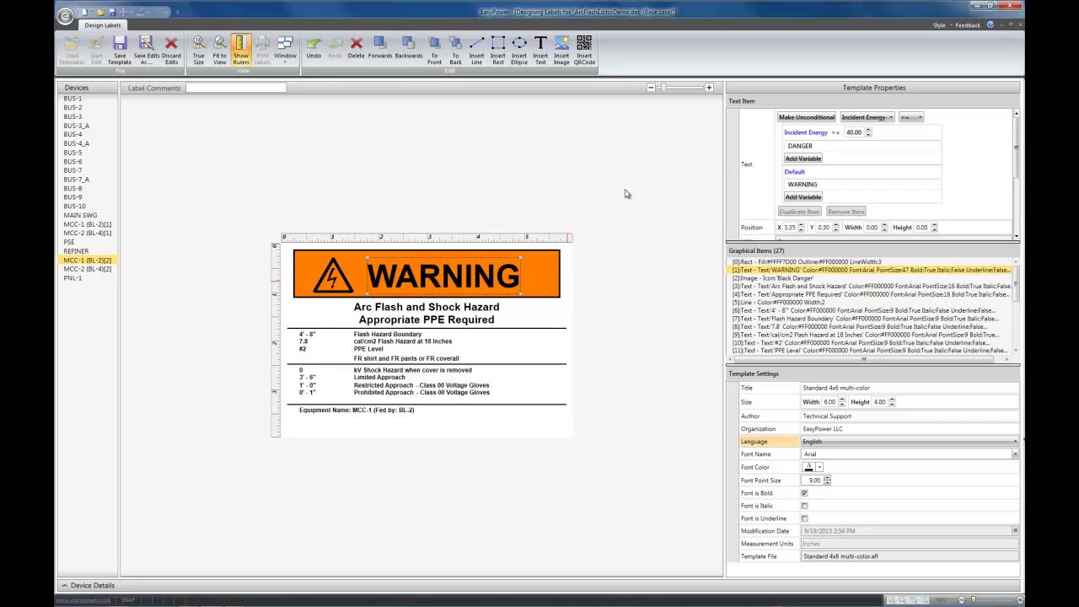
left_click(435, 52)
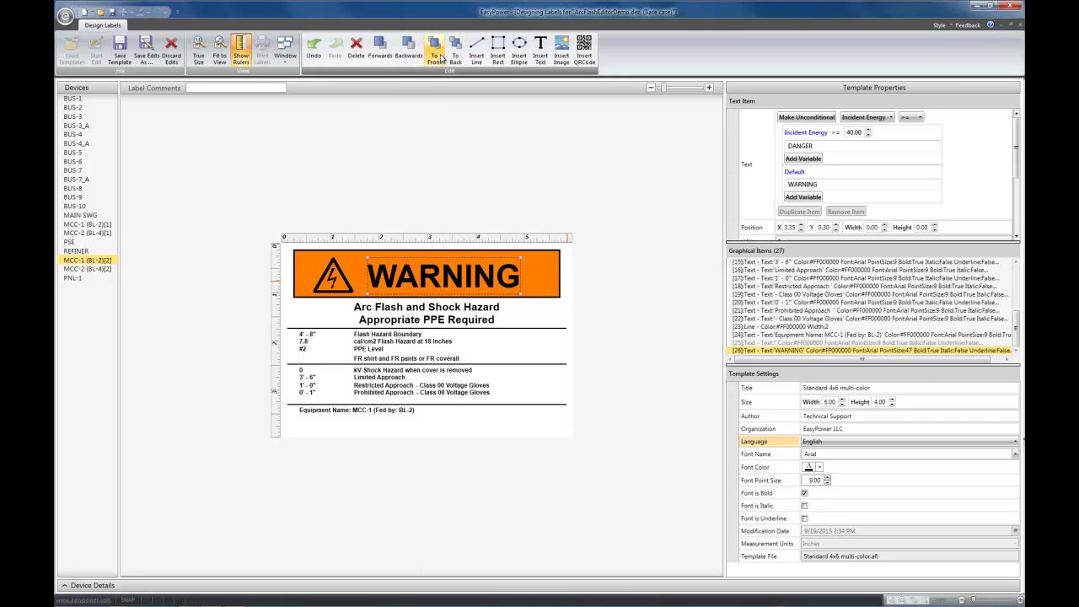
left_click(454, 56)
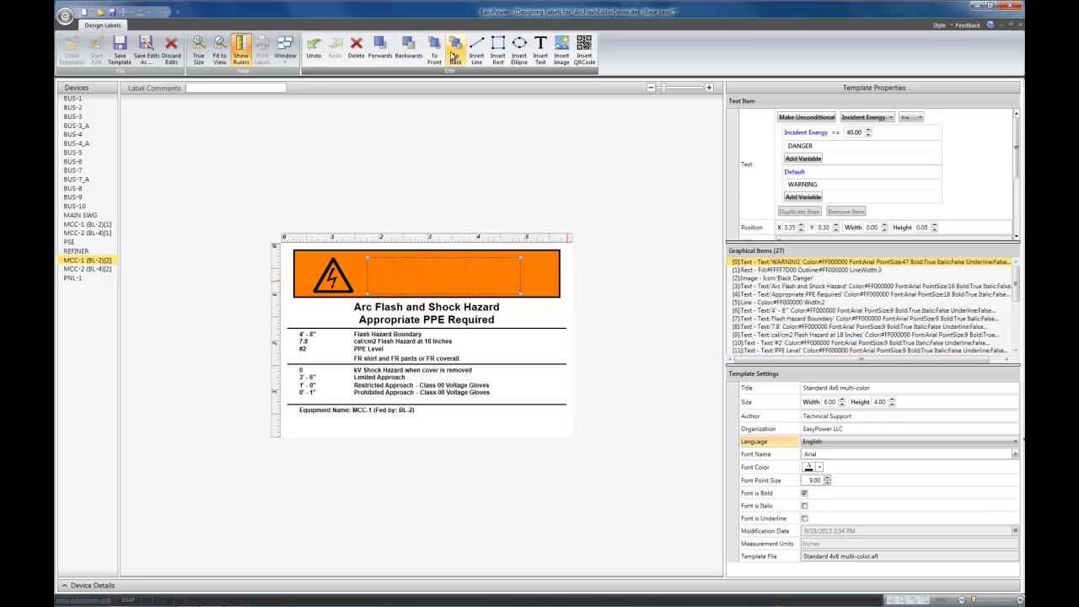
left_click(319, 47)
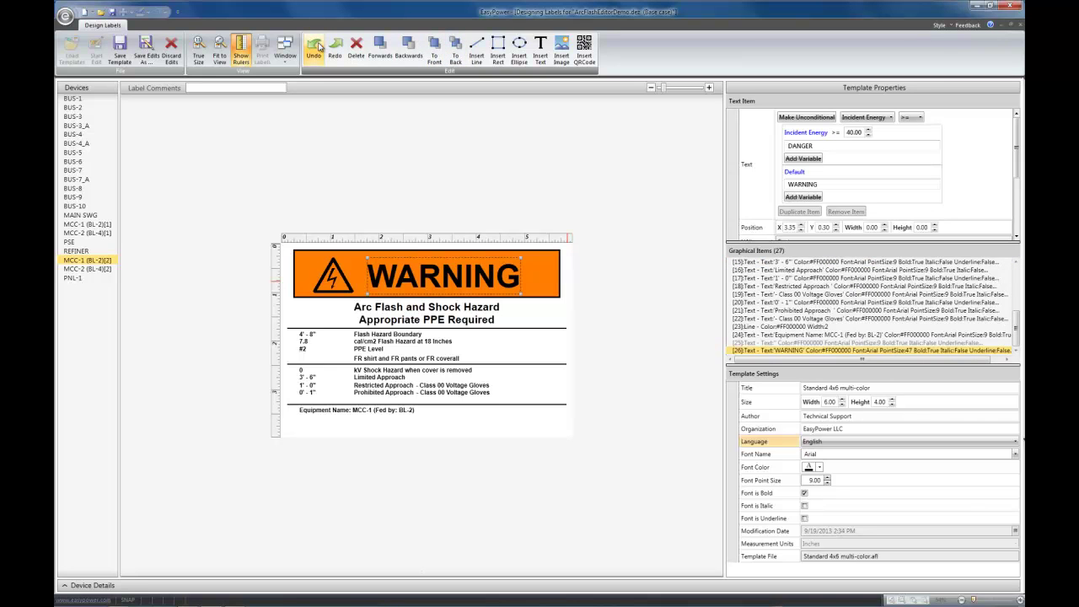
left_click(319, 48)
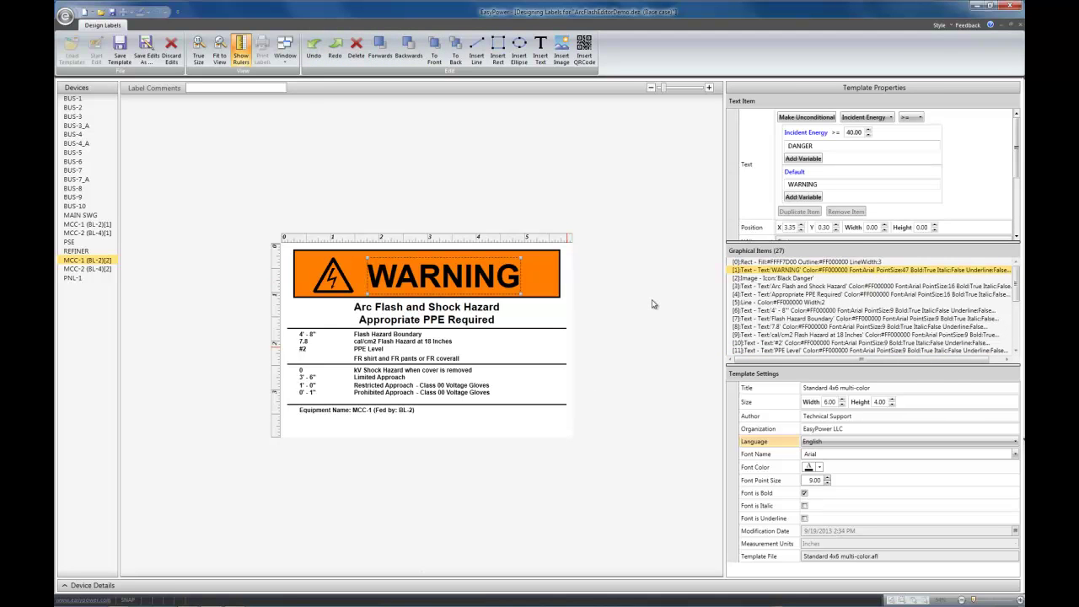
Insert a new text item below the Equipment Name line and clear its placeholder.
left_click(520, 345)
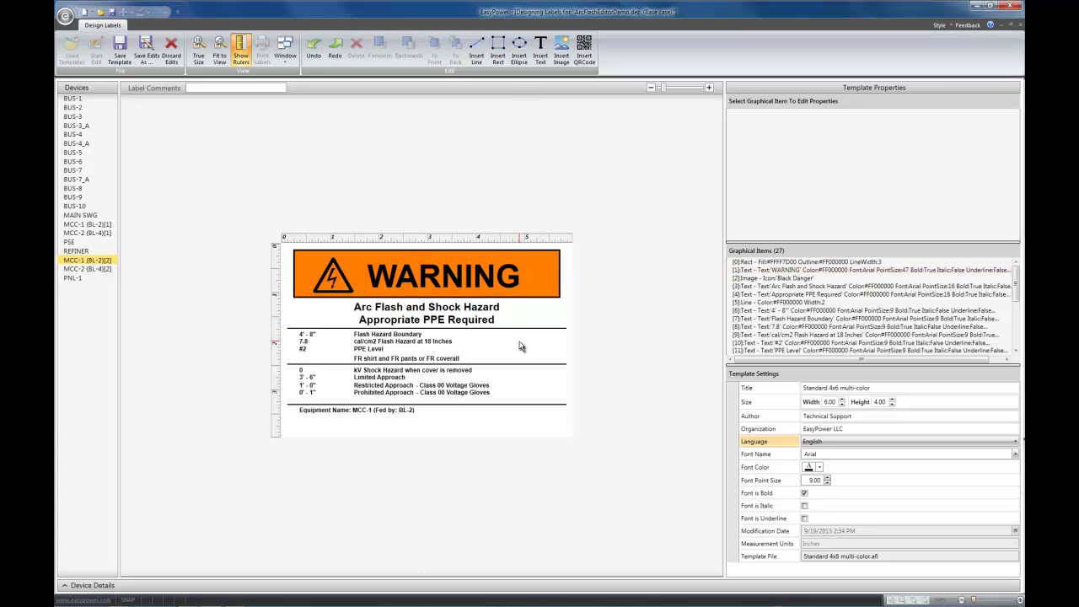
left_click(541, 52)
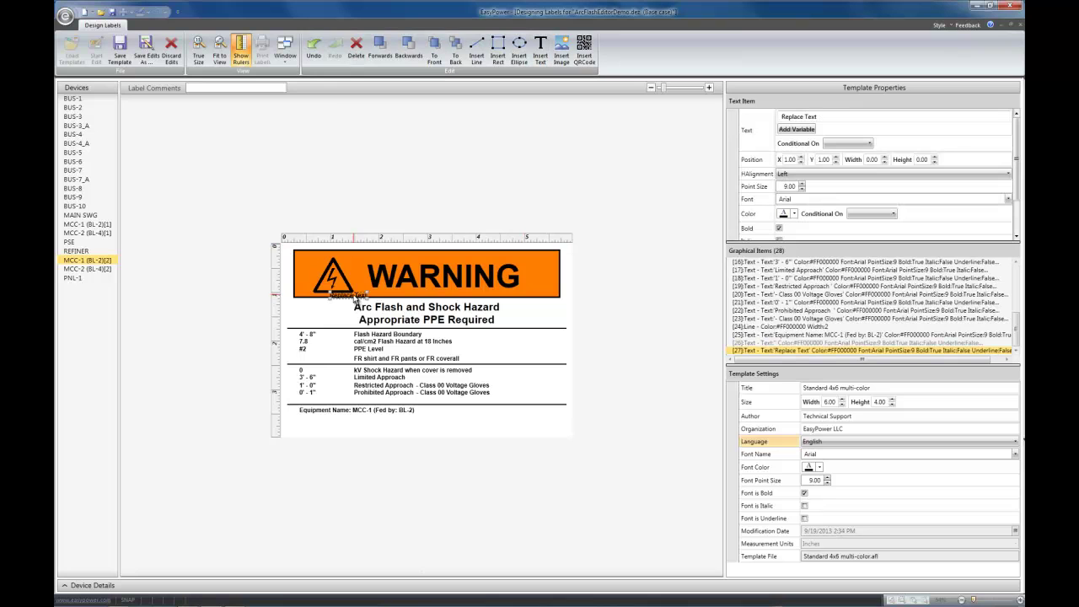
left_click_drag(355, 300, 325, 430)
left_click(829, 118)
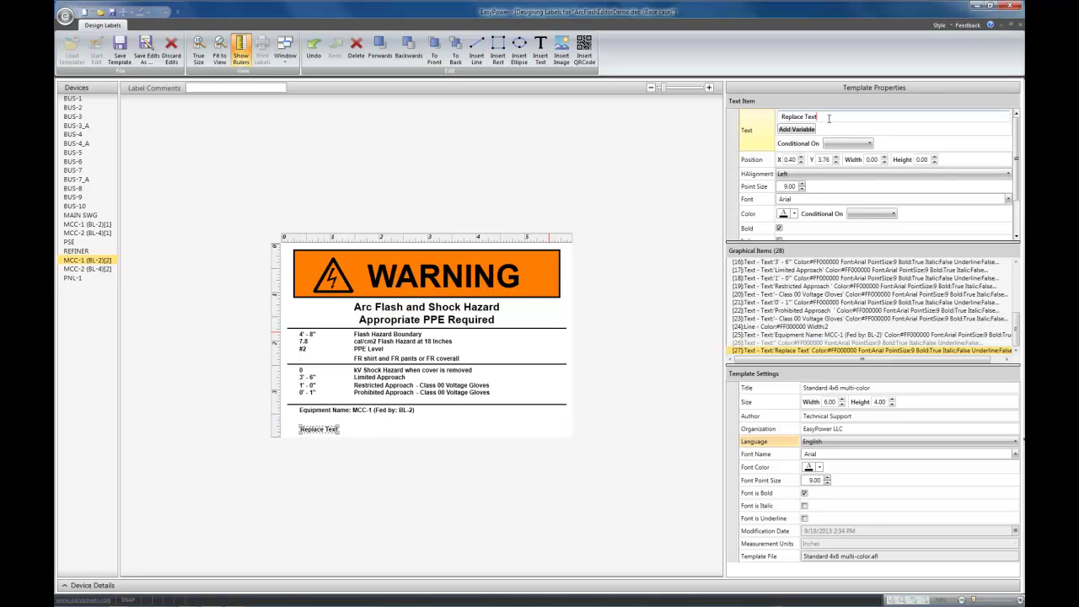
key("BackSpace")
key("BackSpace")
key("BackSpace")
key("BackSpace")
key("BackSpace")
key("BackSpace")
key("BackSpace")
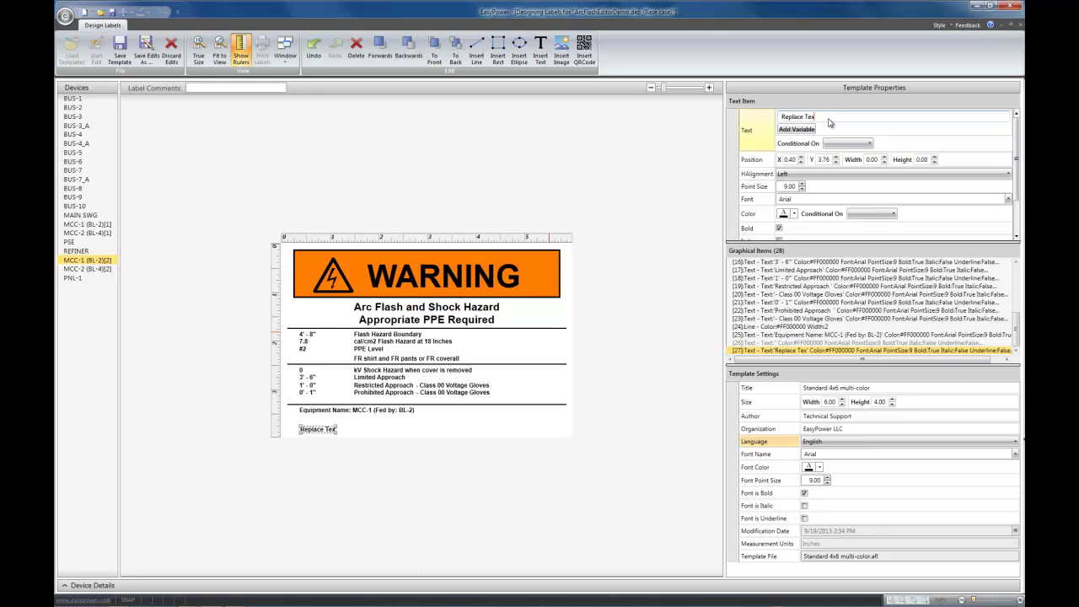
key("BackSpace")
key("BackSpace")
key("BackSpace")
key("BackSpace")
key("BackSpace")
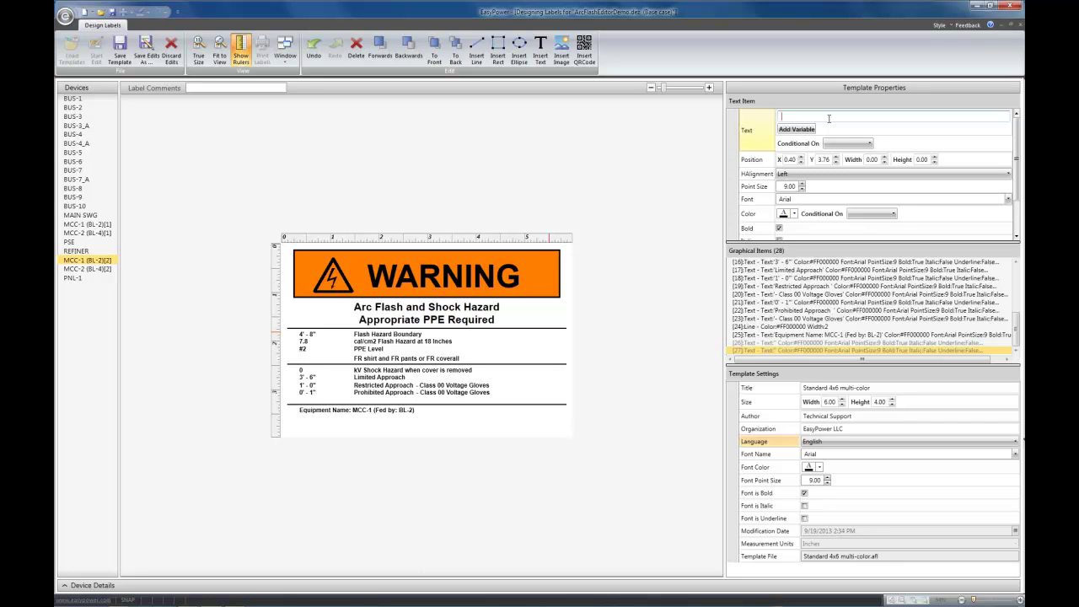
Set the text to 'Scenario Name:' followed by the Scenario Name variable.
type("Sc")
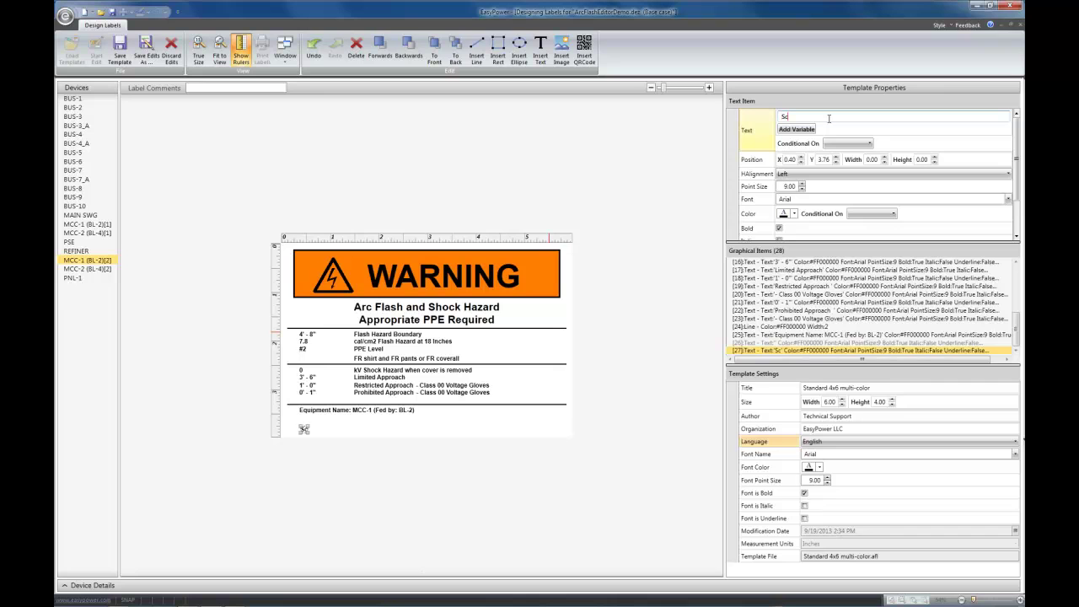
type("enario Name")
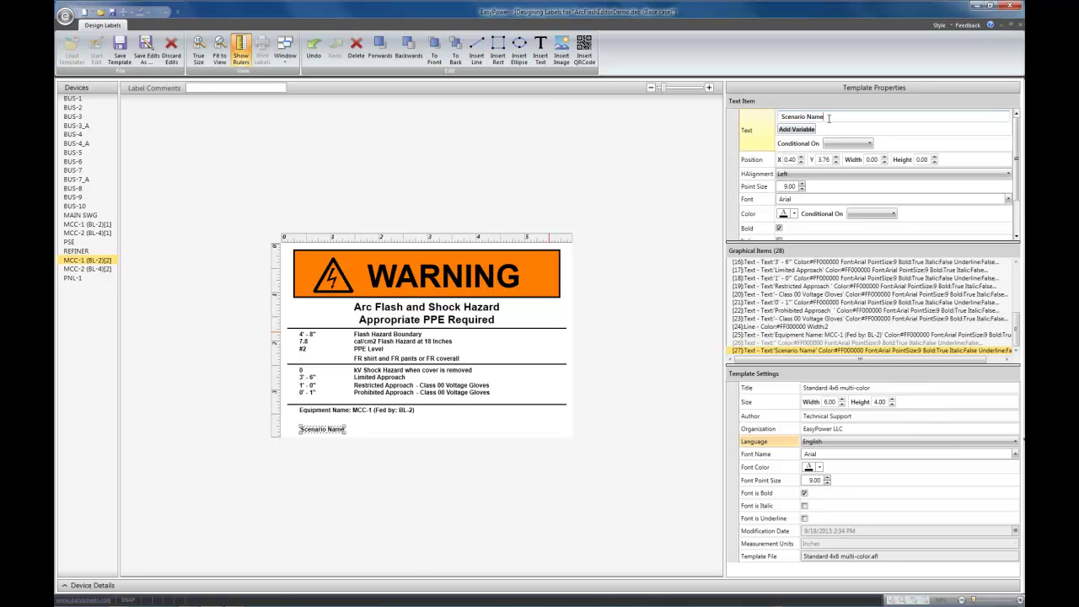
type(":")
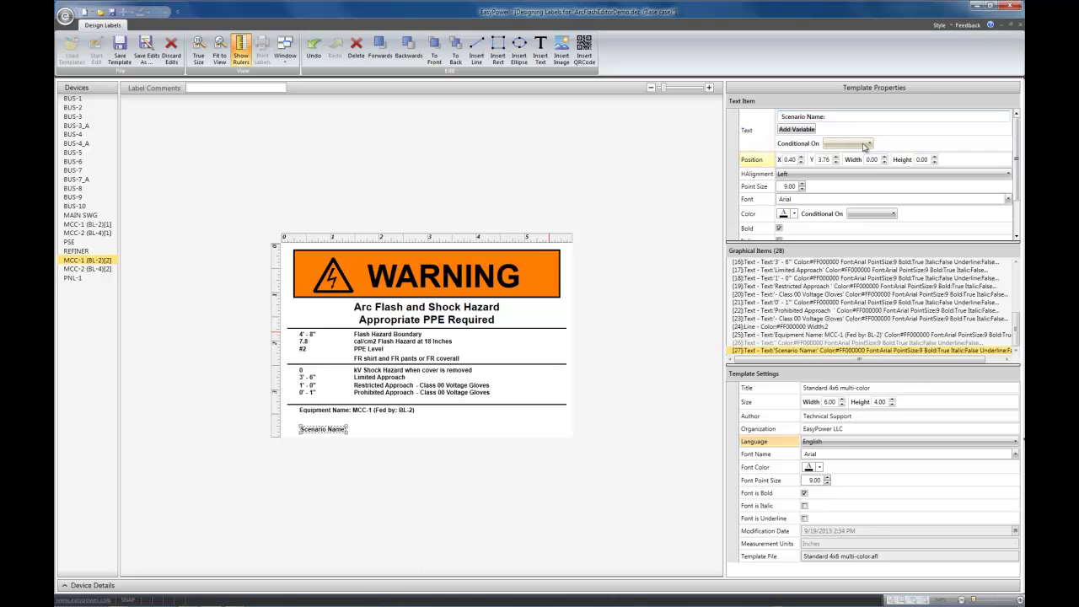
left_click(800, 131)
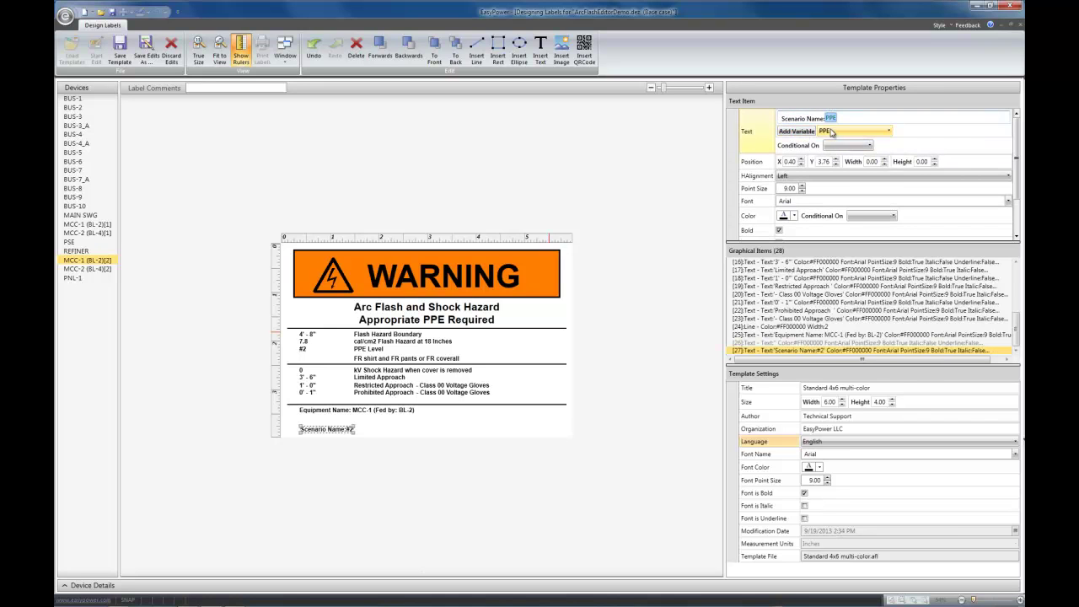
left_click(885, 131)
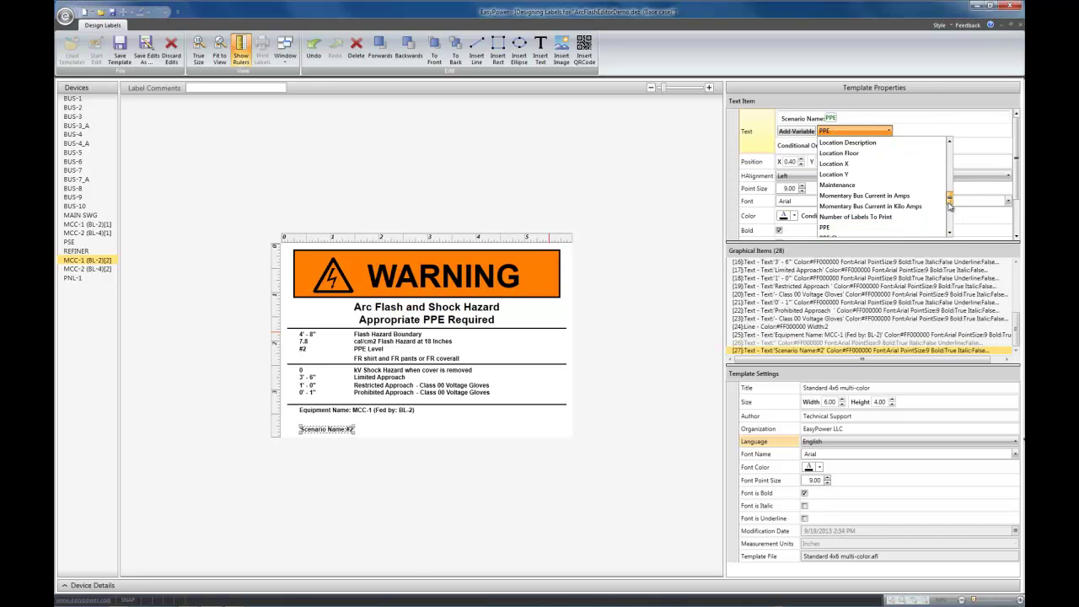
left_click_drag(950, 199, 945, 224)
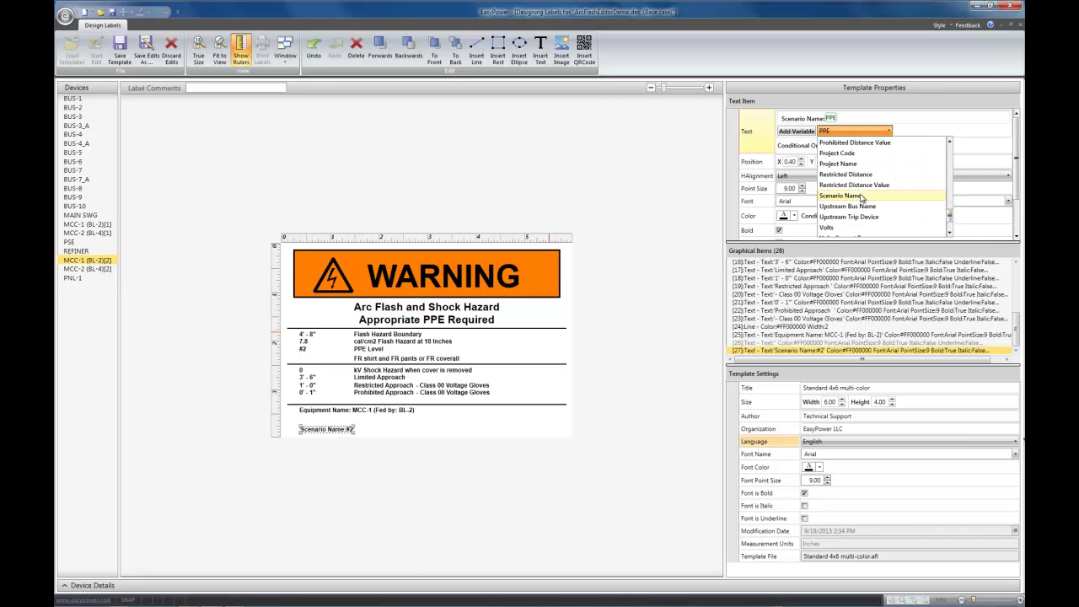
left_click(862, 197)
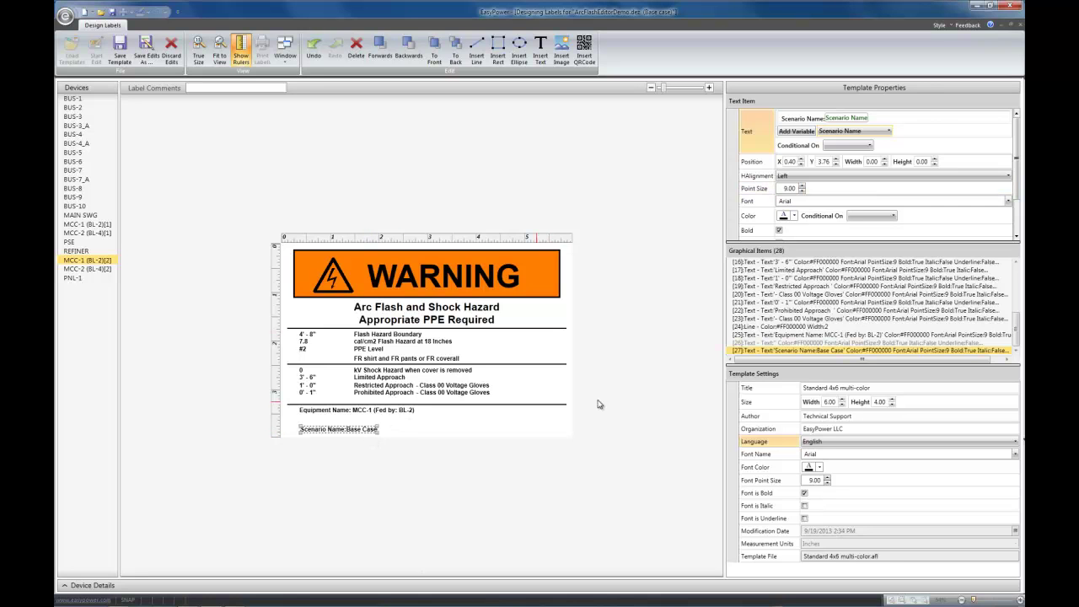
left_click(868, 117)
Add a text item beside Scenario Name reading 'Upstream Bus:' plus the Upstream Bus Name variable.
left_click(540, 57)
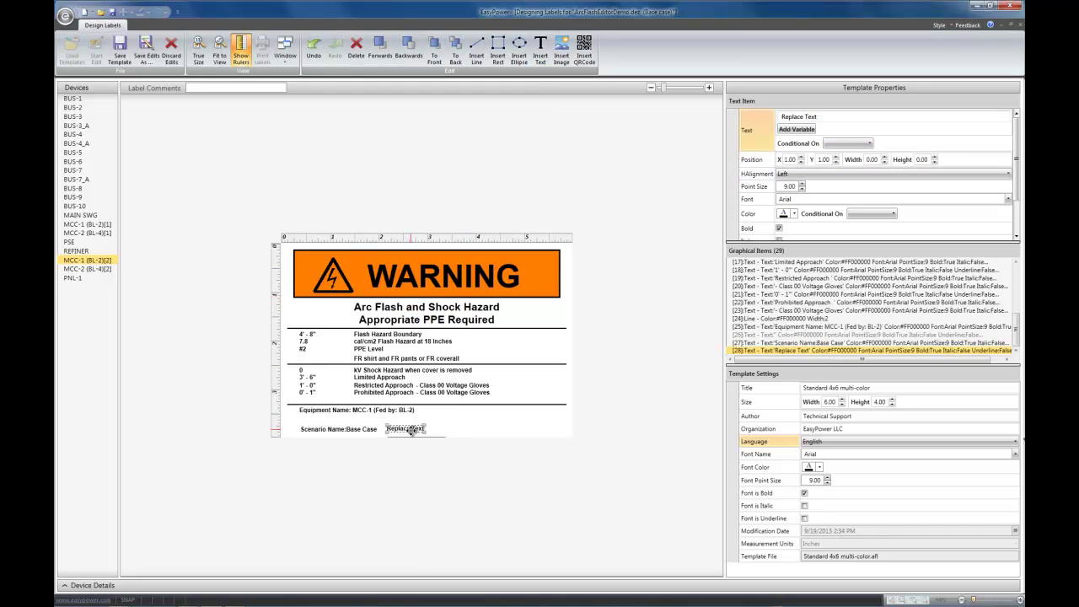
left_click(410, 430)
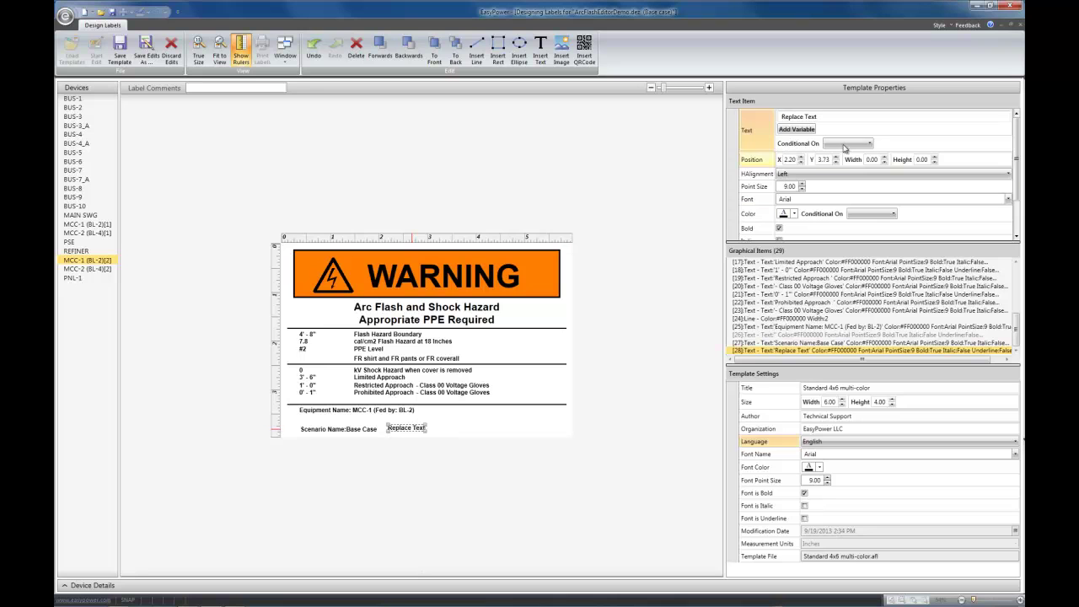
left_click(795, 116)
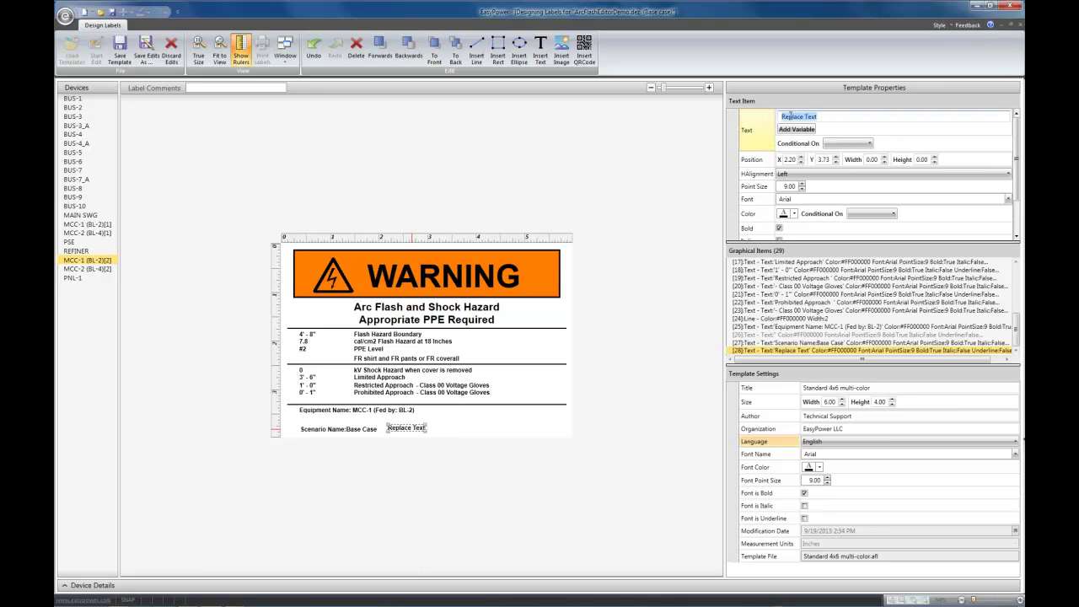
type("Upstream")
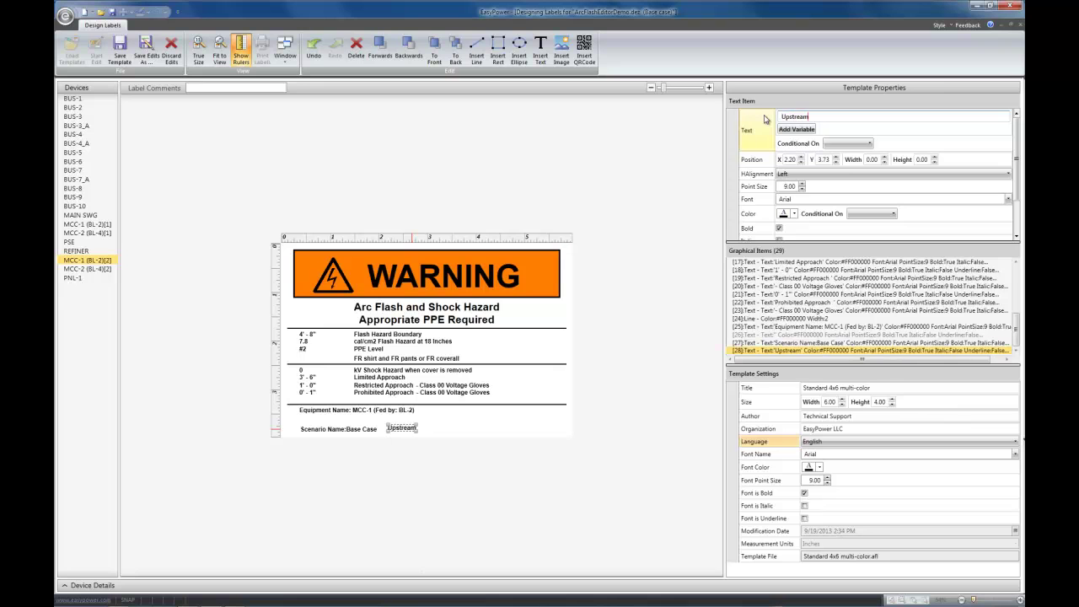
type(" Bus:")
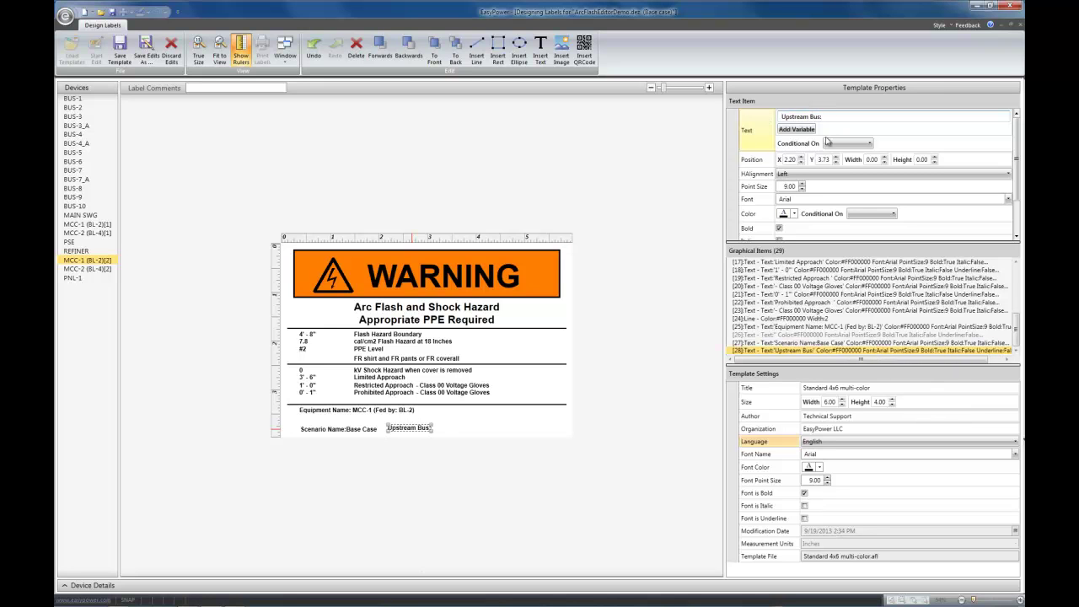
left_click(797, 129)
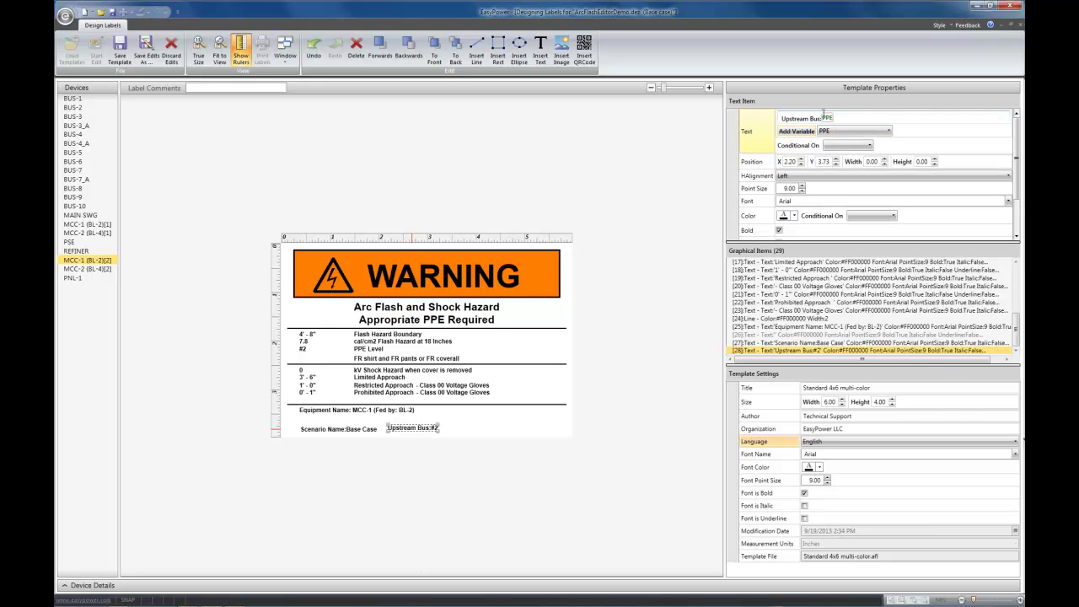
left_click(865, 133)
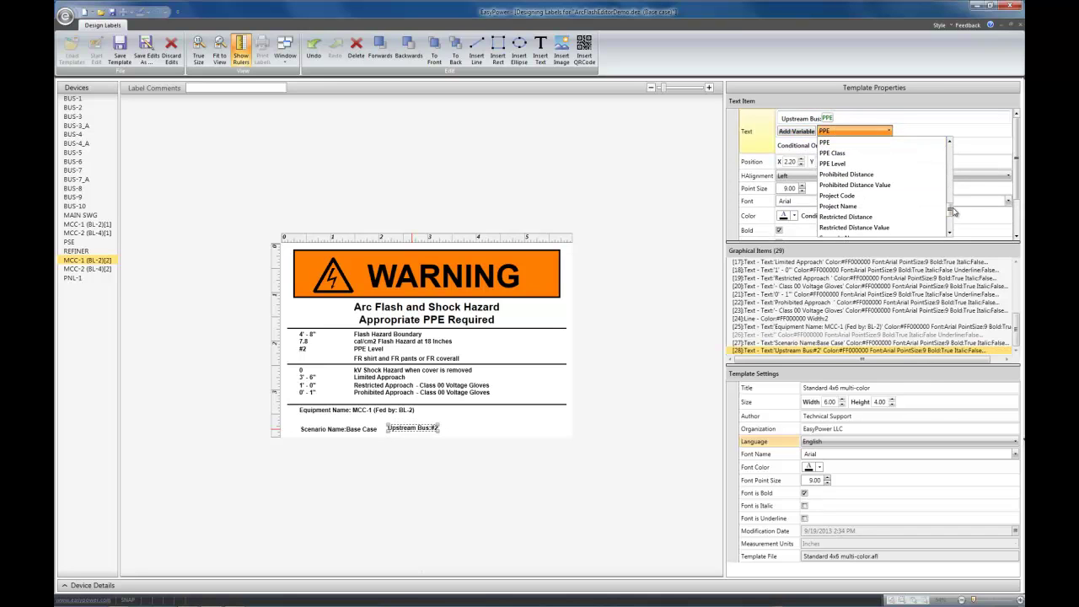
left_click_drag(953, 211, 950, 217)
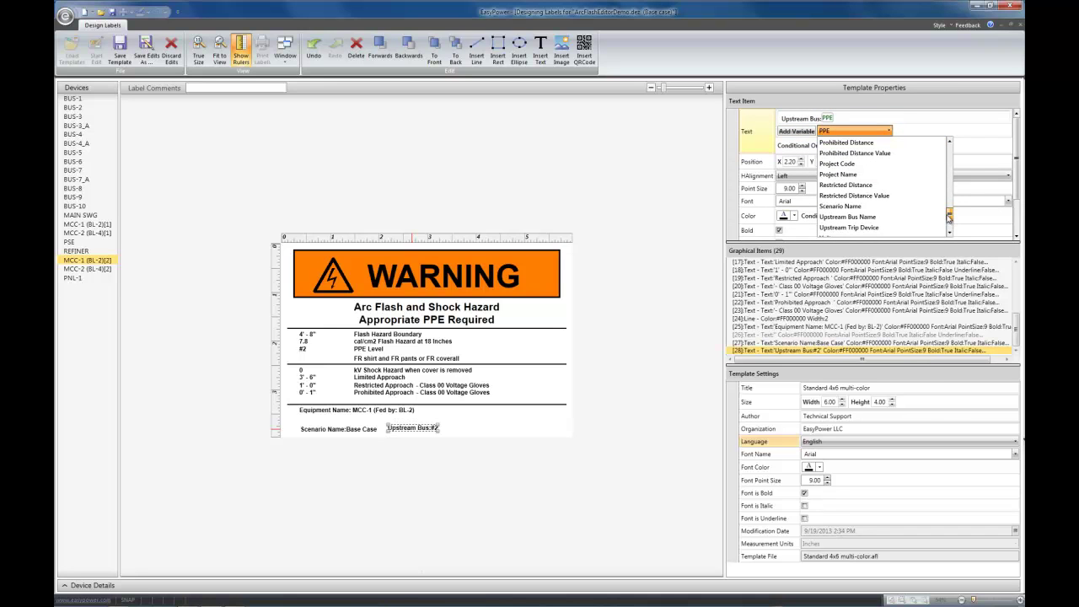
left_click(848, 216)
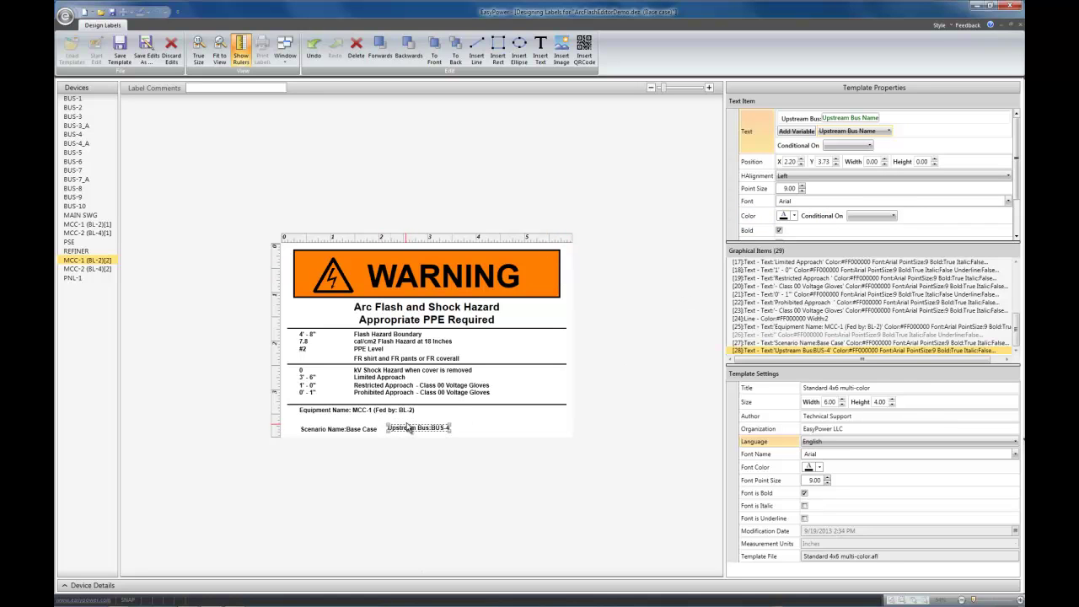
left_click(399, 372)
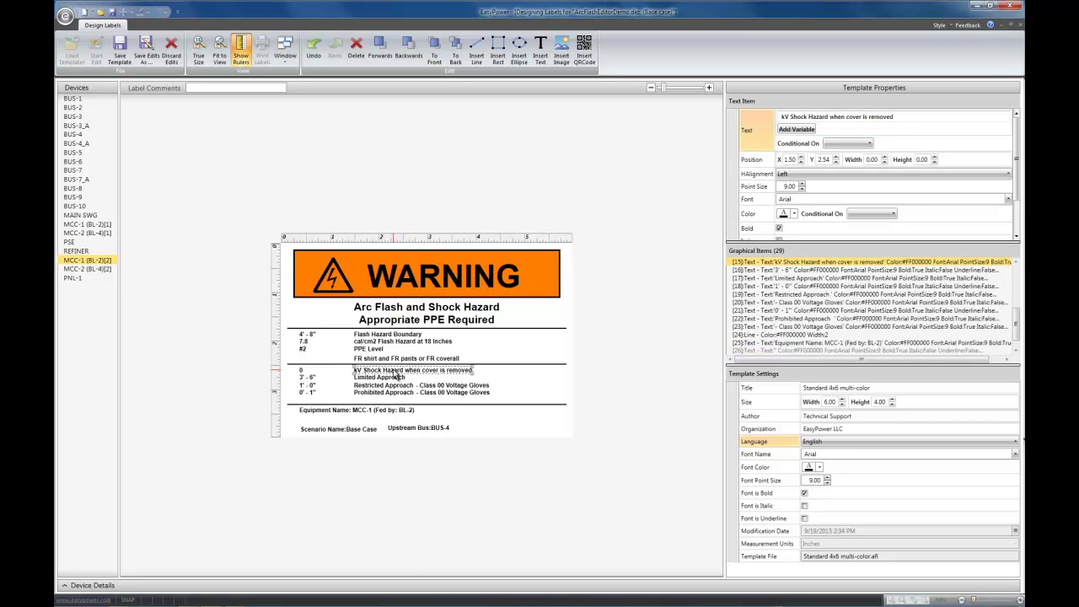
Insert the Volts Current Type variable after kV in the shock hazard line.
left_click(805, 130)
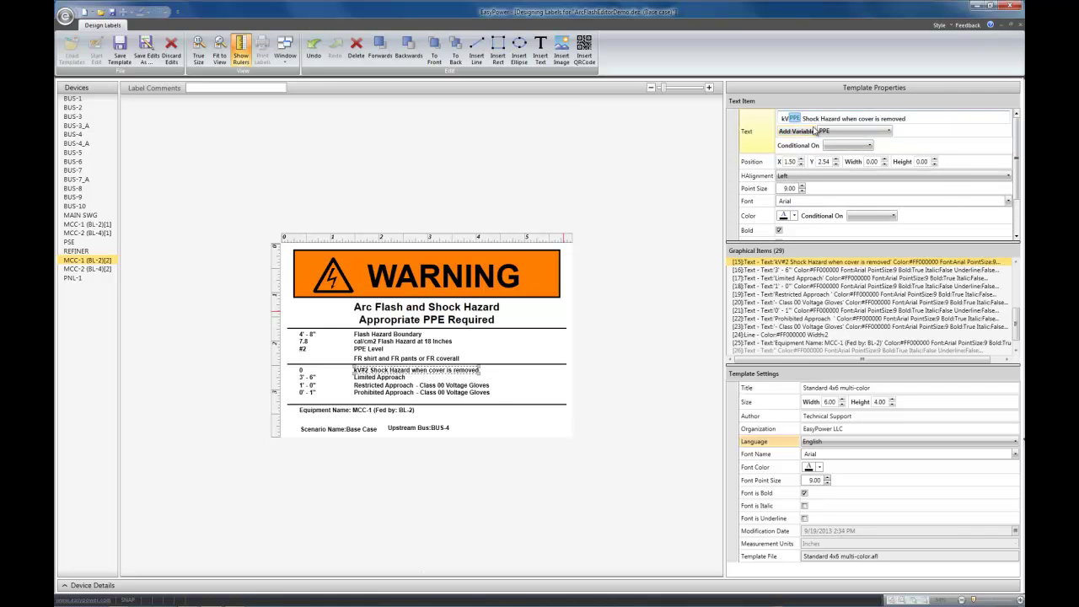
left_click(839, 133)
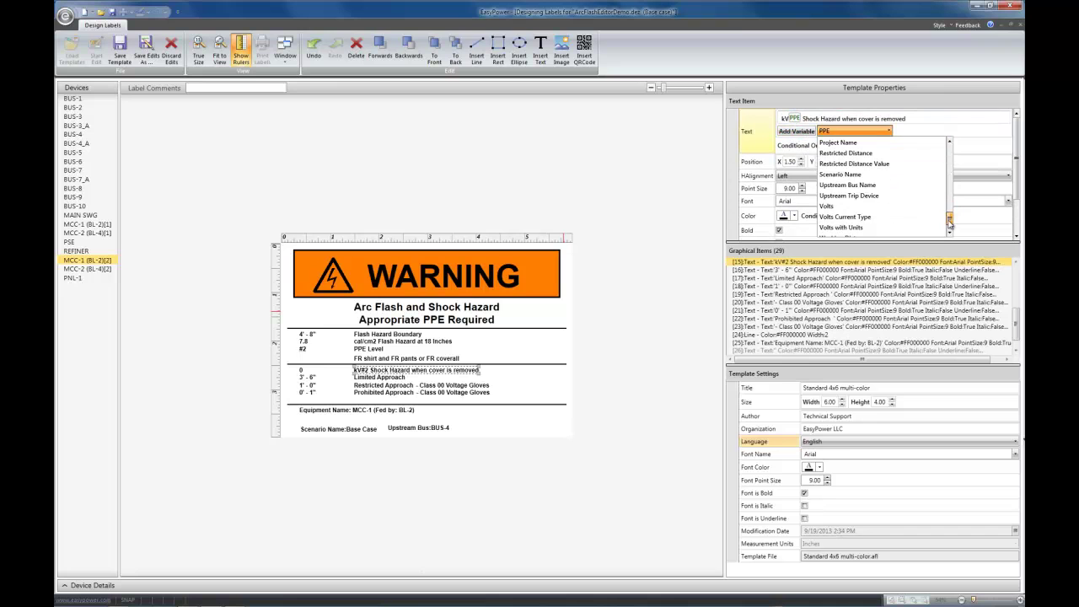
scroll(950, 223, "down", 2)
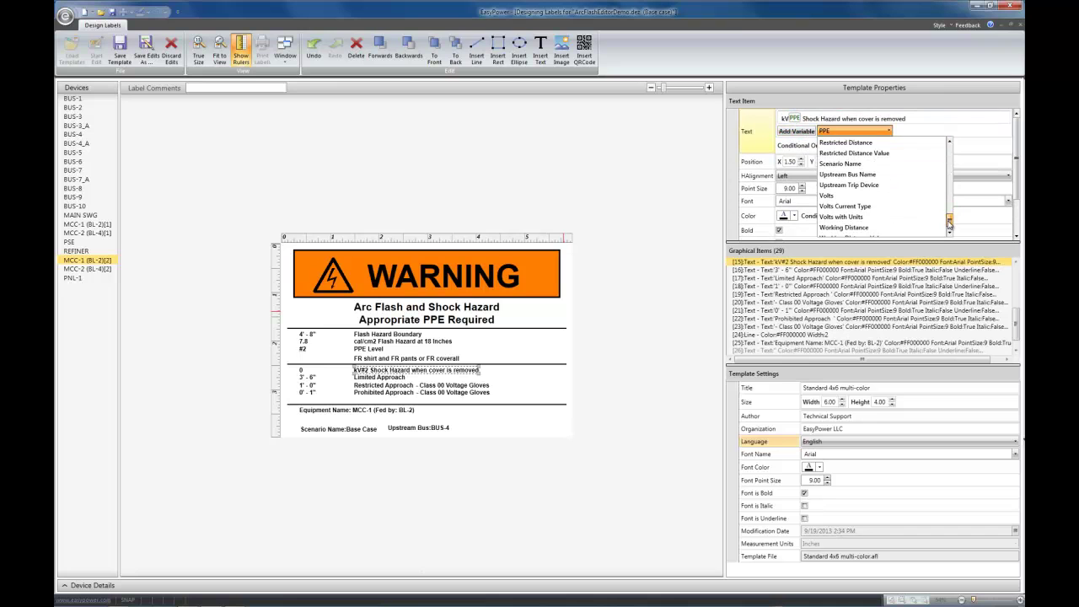
left_click(875, 197)
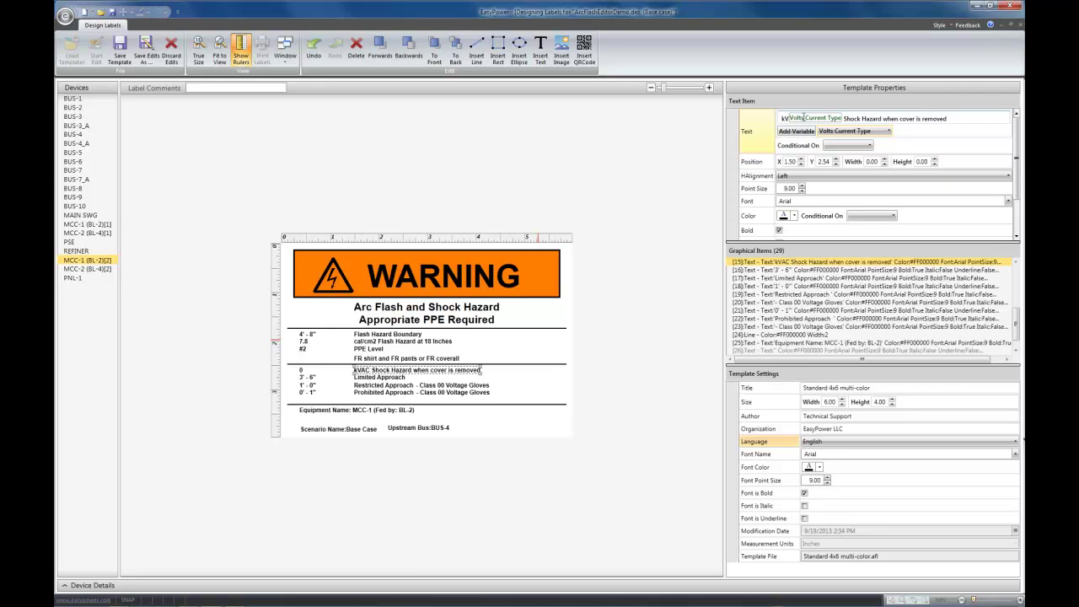
Preview labels for BUS-1 and BUS-3_A down to BUS-8, then add a 1-inch ellipse beside PPE Required.
left_click(77, 100)
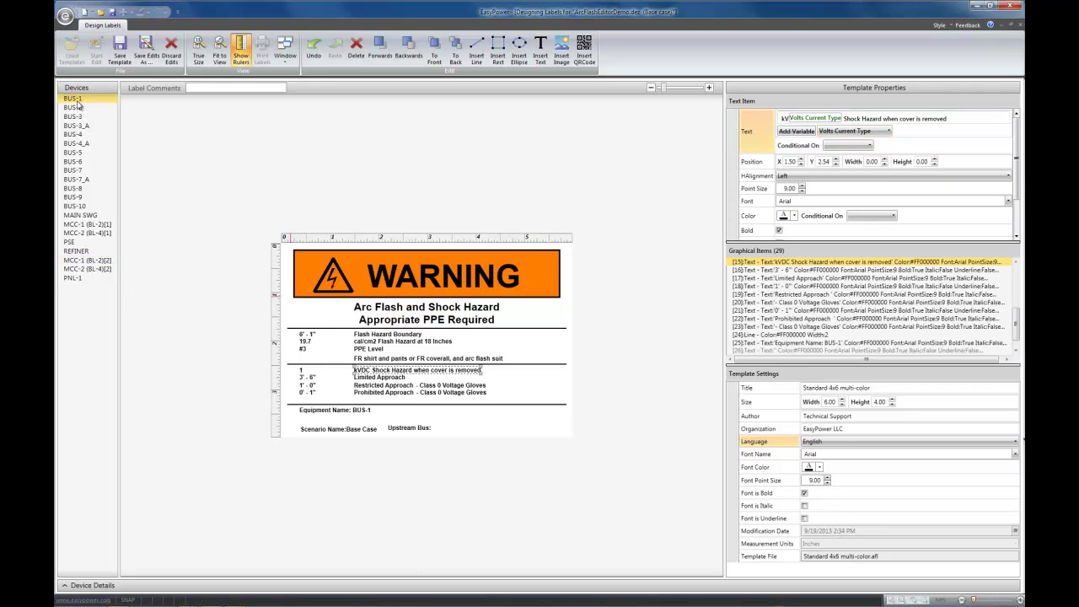
left_click(79, 126)
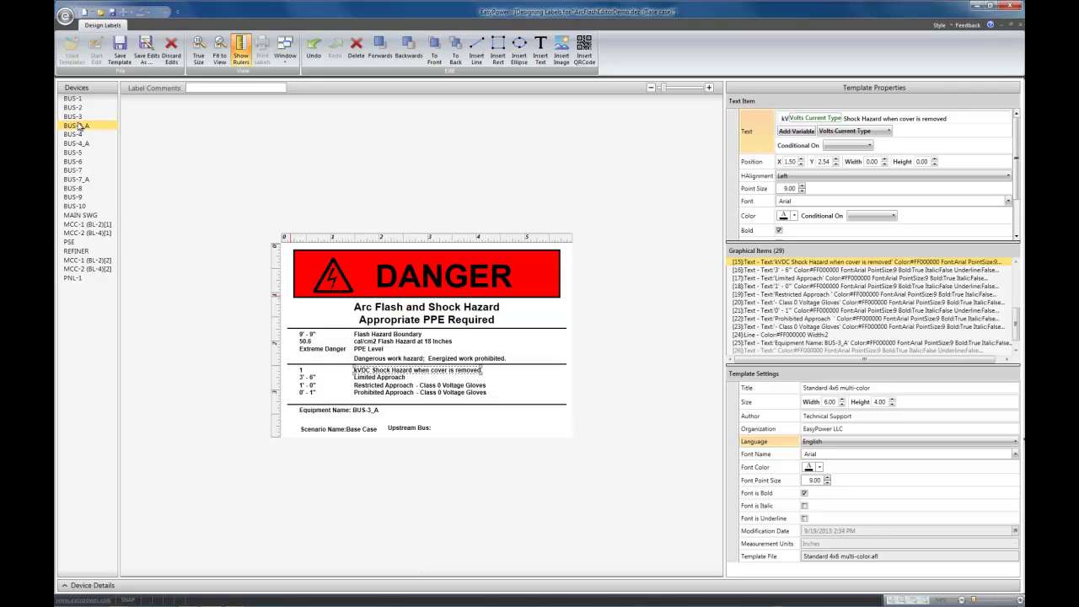
left_click_drag(78, 133, 83, 189)
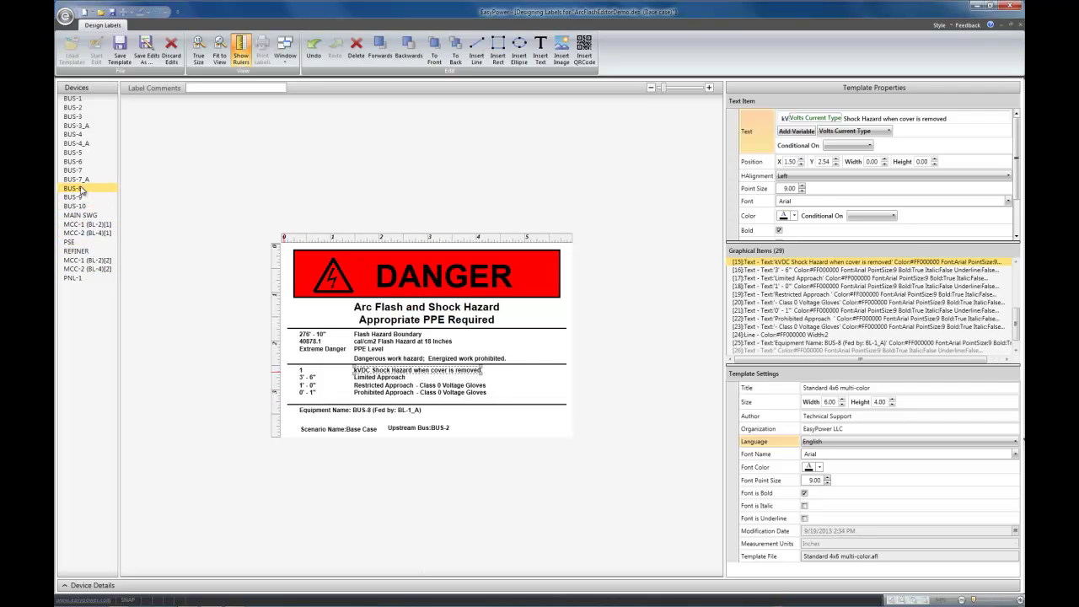
left_click(519, 51)
left_click_drag(374, 324, 532, 343)
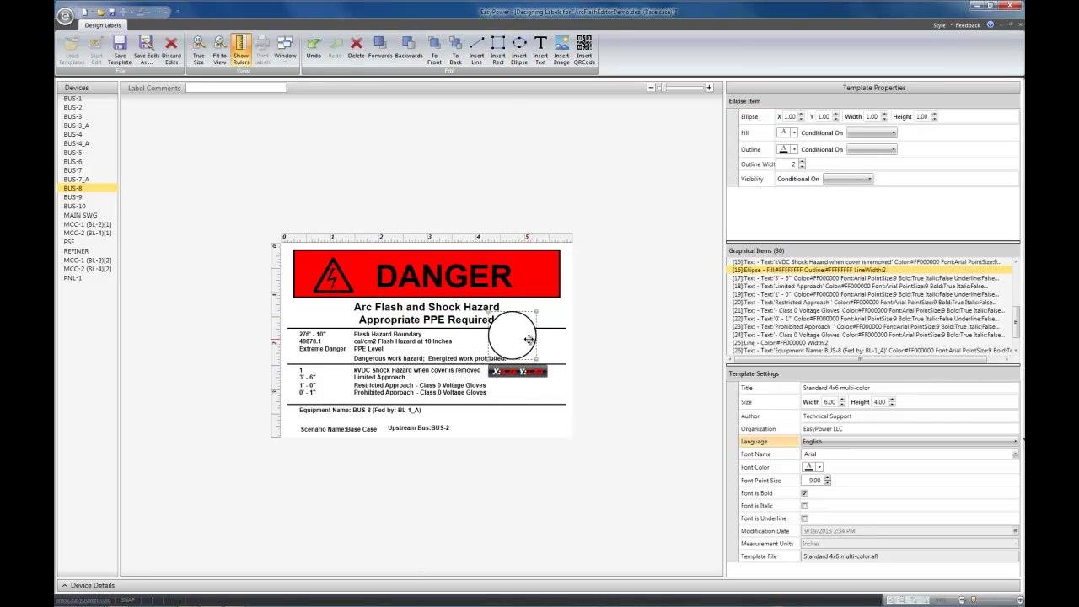
Fill the ellipse light green with a blue outline and stretch it flat across the DANGER header.
left_click(794, 134)
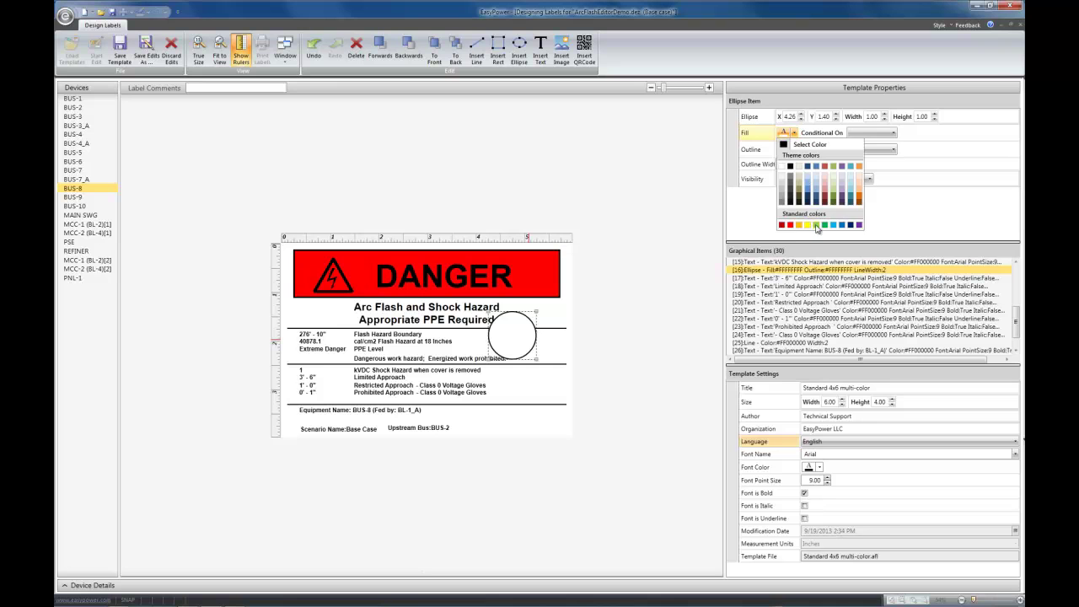
left_click(816, 226)
left_click(793, 150)
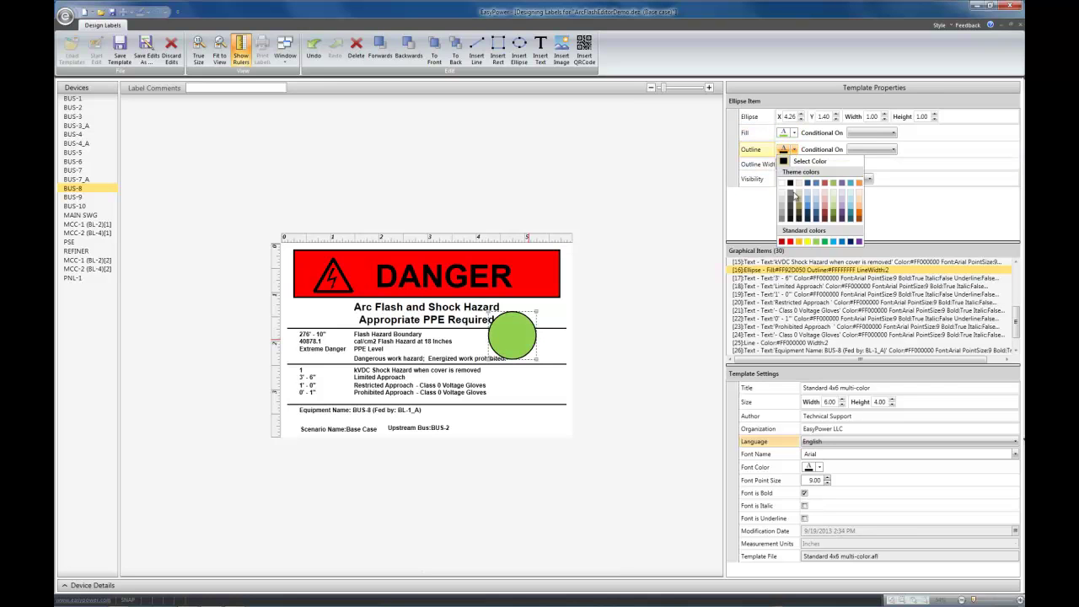
left_click(841, 244)
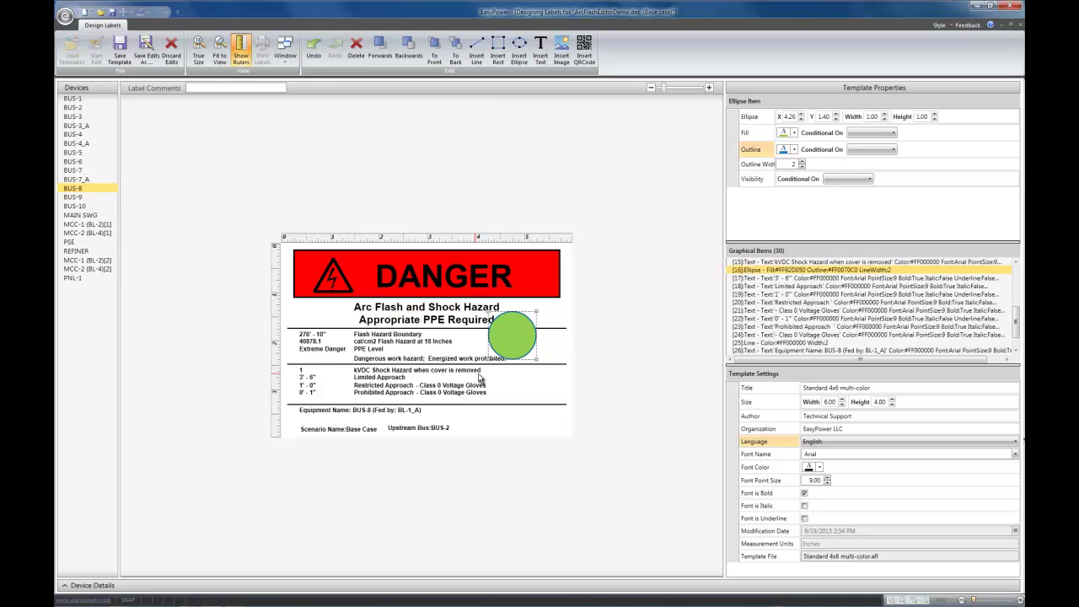
left_click_drag(536, 359, 411, 263)
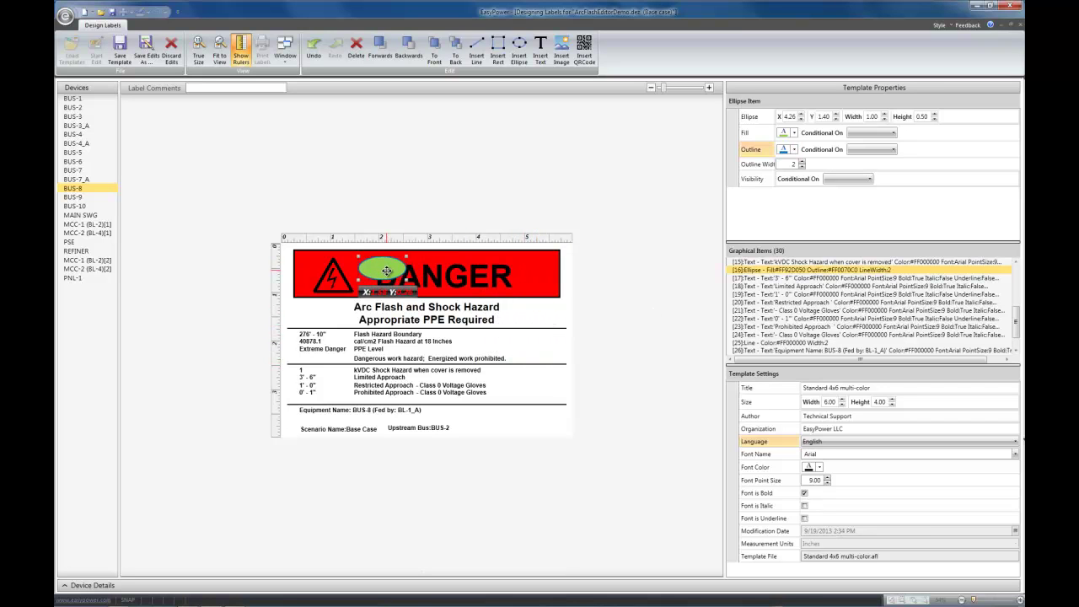
left_click_drag(509, 286, 528, 293)
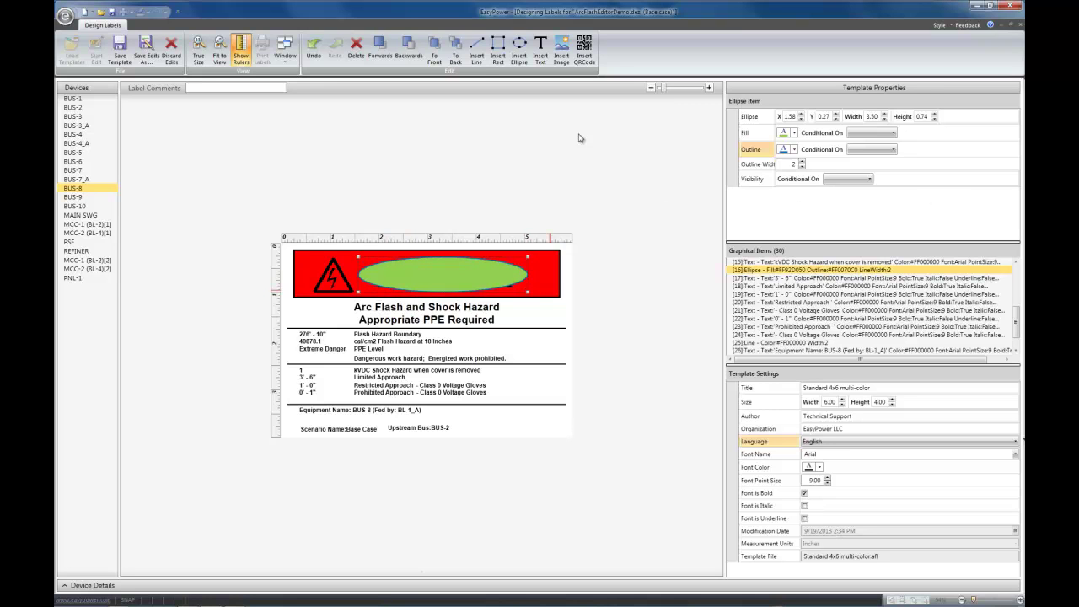
Layer the ellipse just in front of the red rectangle, behind DANGER, and widen it to 3.63 by 0.85 inches.
left_click(416, 56)
left_click(409, 51)
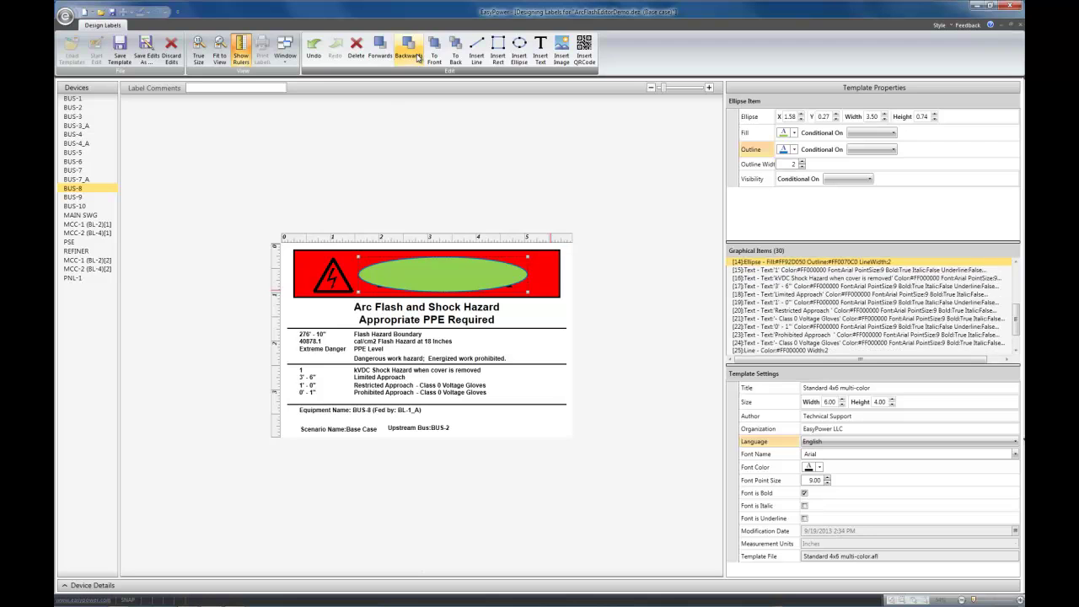
left_click(409, 50)
left_click(409, 50)
left_click(455, 59)
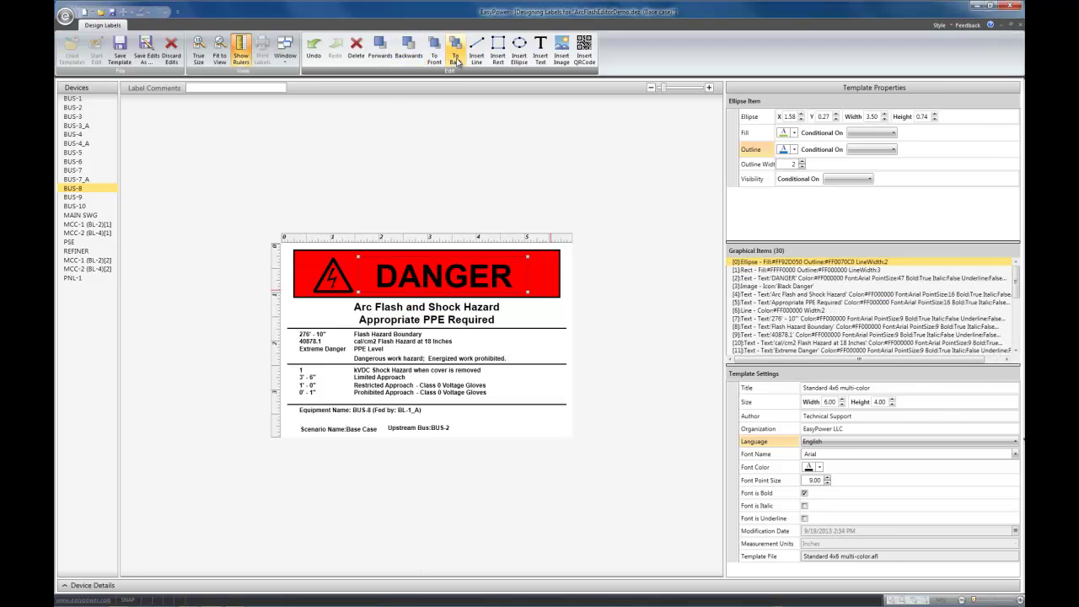
left_click(379, 49)
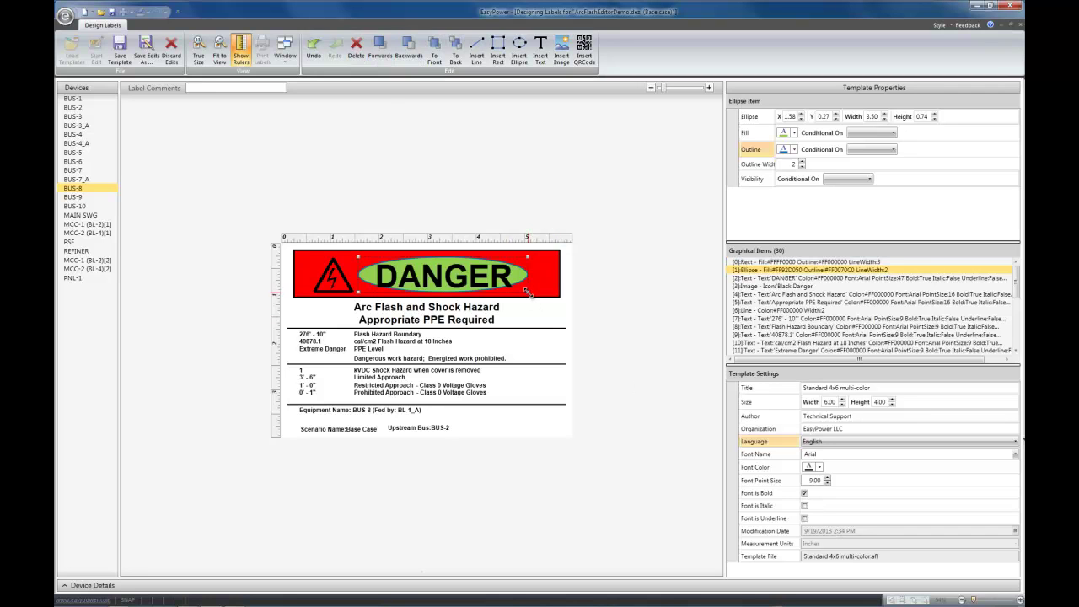
left_click_drag(529, 297, 535, 301)
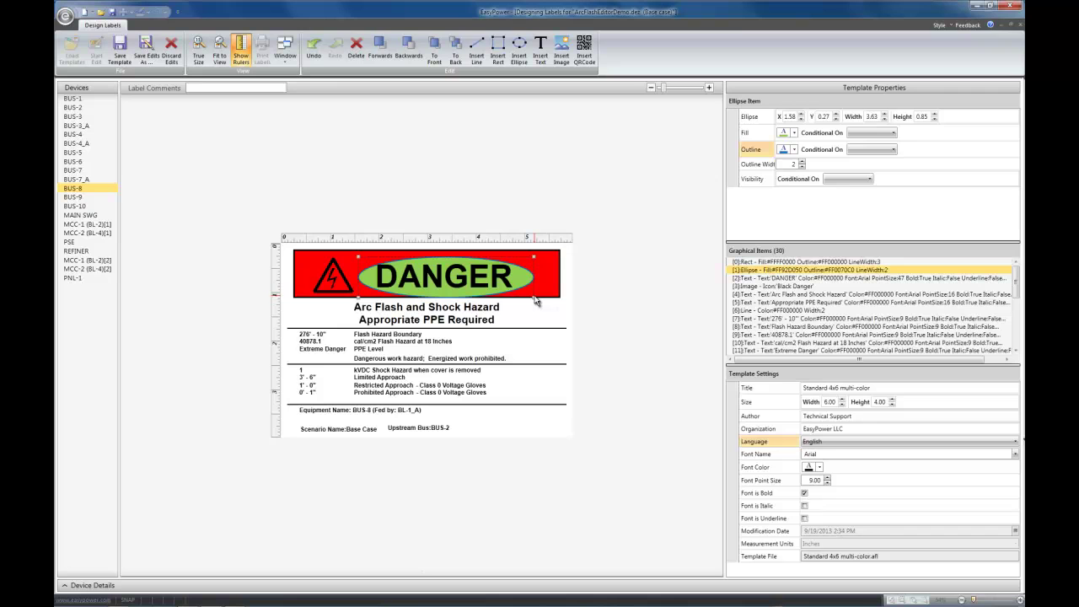
Add a 1-inch QR code at the label's lower right, at X 4.78, Y 2.41.
left_click(429, 275)
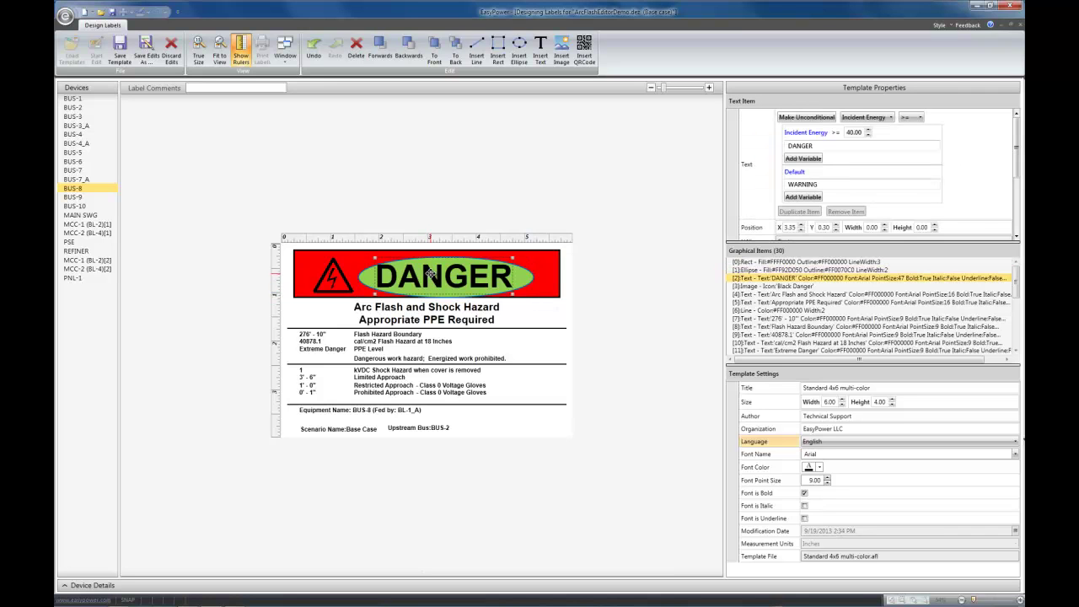
left_click(587, 49)
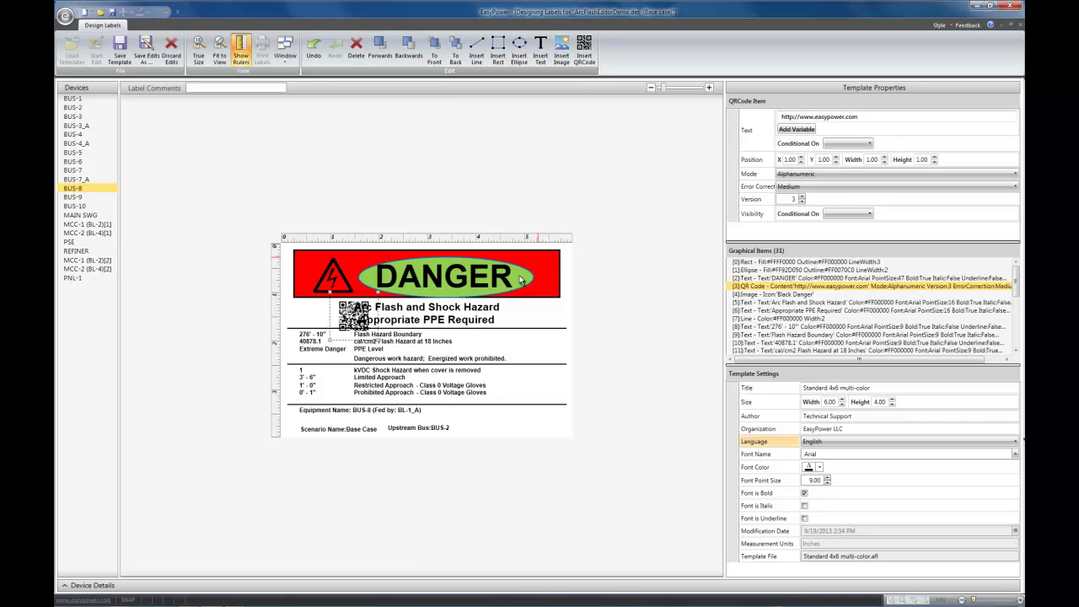
left_click_drag(354, 315, 538, 385)
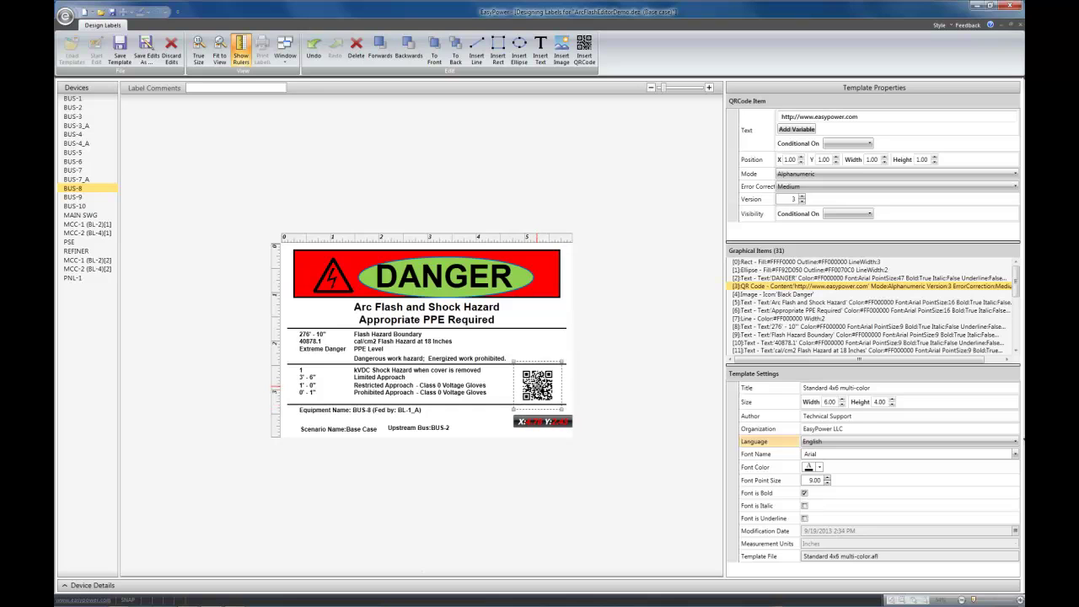
left_click_drag(538, 385, 537, 387)
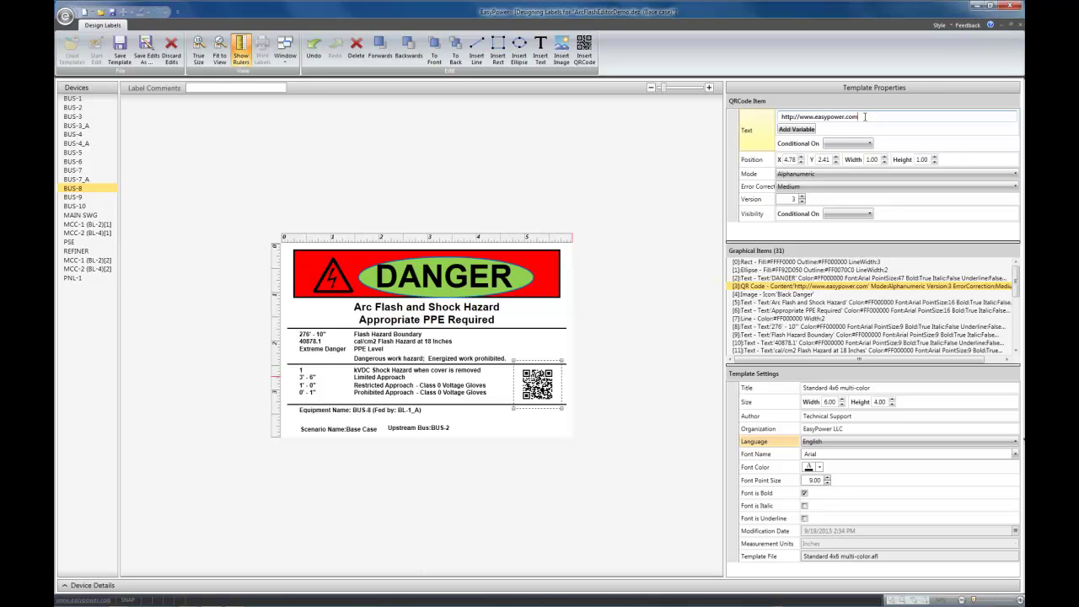
key("BackSpace")
key("BackSpace")
key("BackSpace")
key("BackSpace")
key("BackSpace")
key("BackSpace")
key("BackSpace")
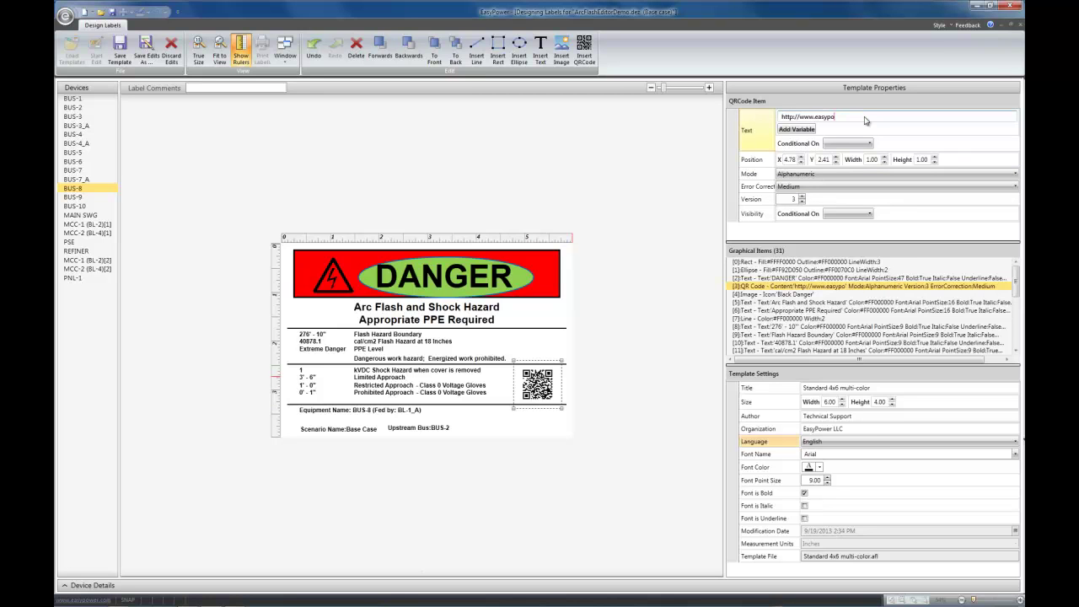
key("BackSpace")
key("BackSpace")
key("BackSpace")
key("BackSpace")
key("BackSpace")
key("BackSpace")
key("BackSpace")
key("BackSpace")
key("BackSpace")
key("BackSpace")
key("BackSpace")
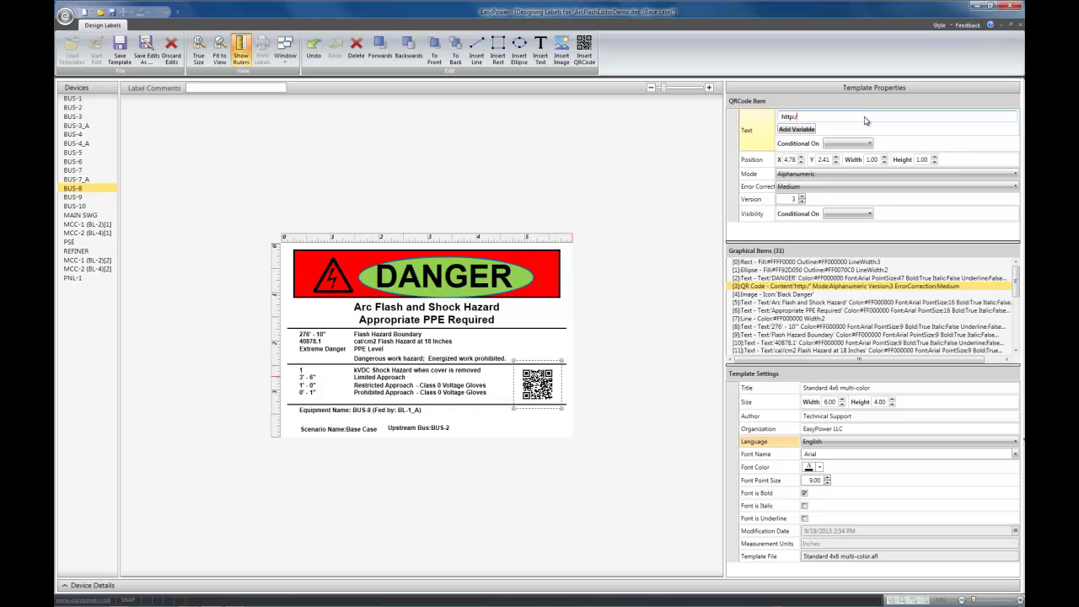
key("BackSpace")
key("BackSpace")
key("BackSpace")
key("BackSpace")
key("BackSpace")
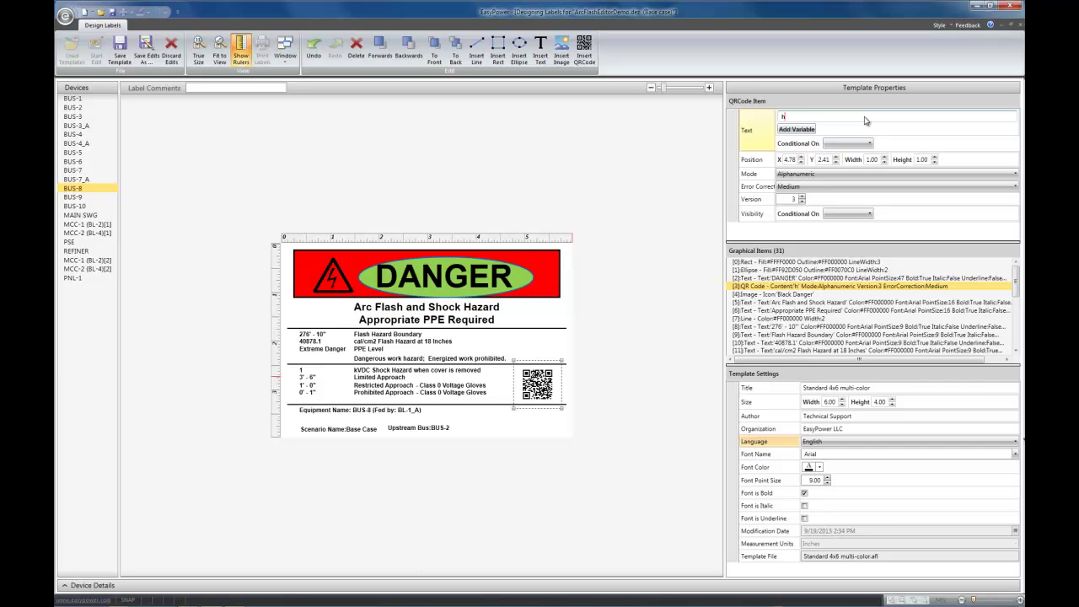
key("BackSpace")
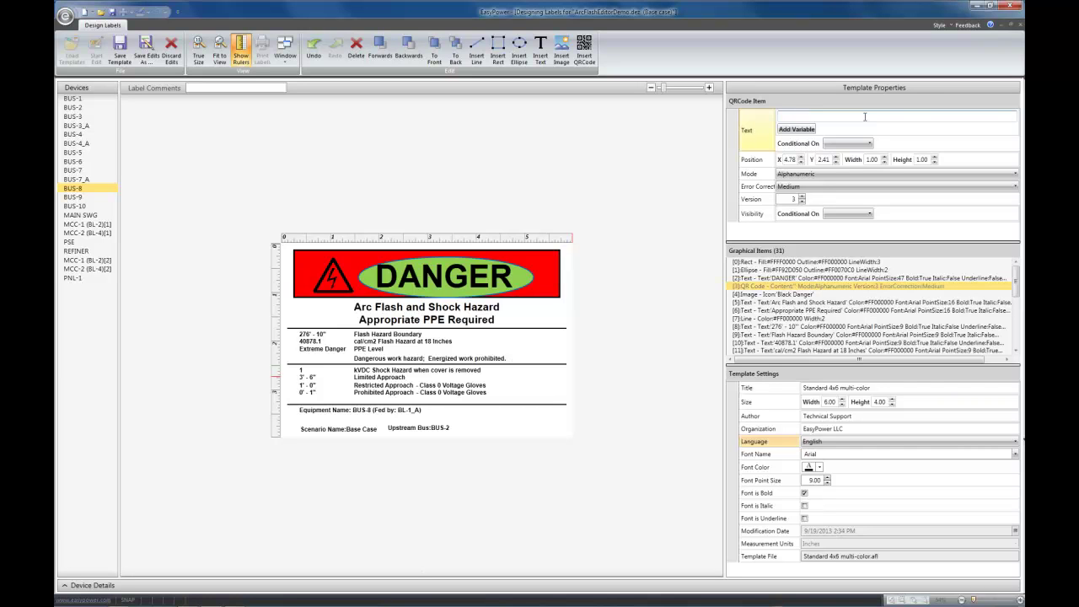
type("Extreme Danger PPE")
left_click(796, 131)
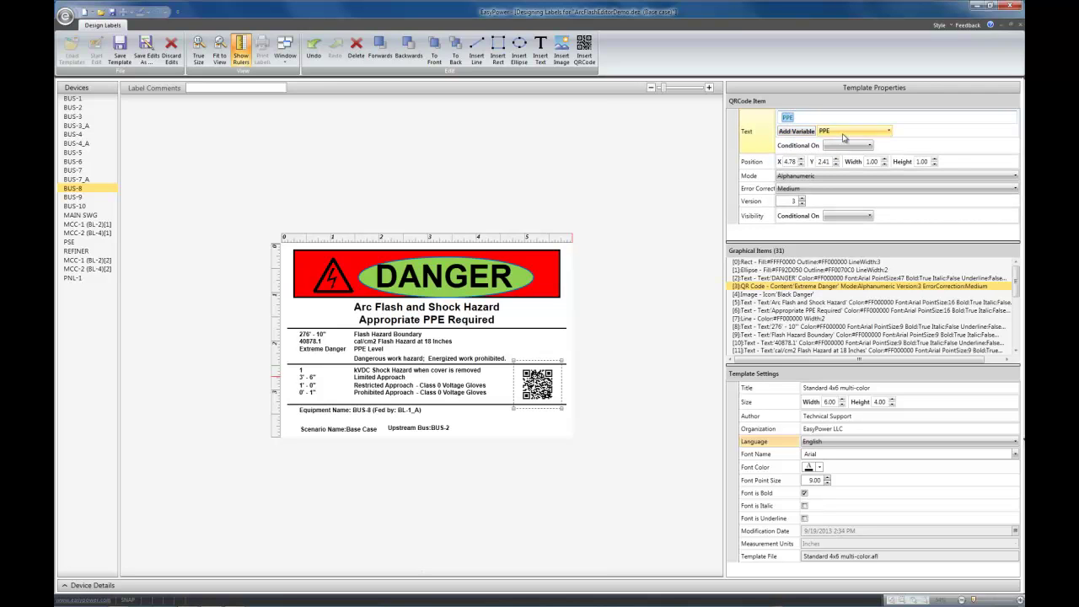
left_click(887, 131)
left_click_drag(950, 199, 951, 220)
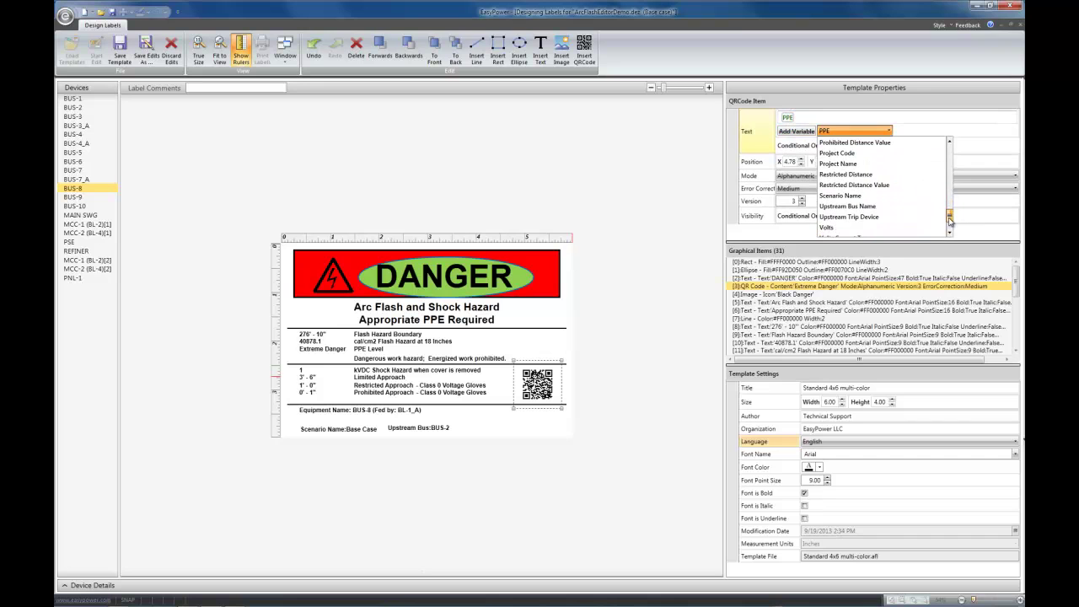
Switch the QR code to the Upstream Bus Name variable and preview BUS-2's label.
left_click(860, 207)
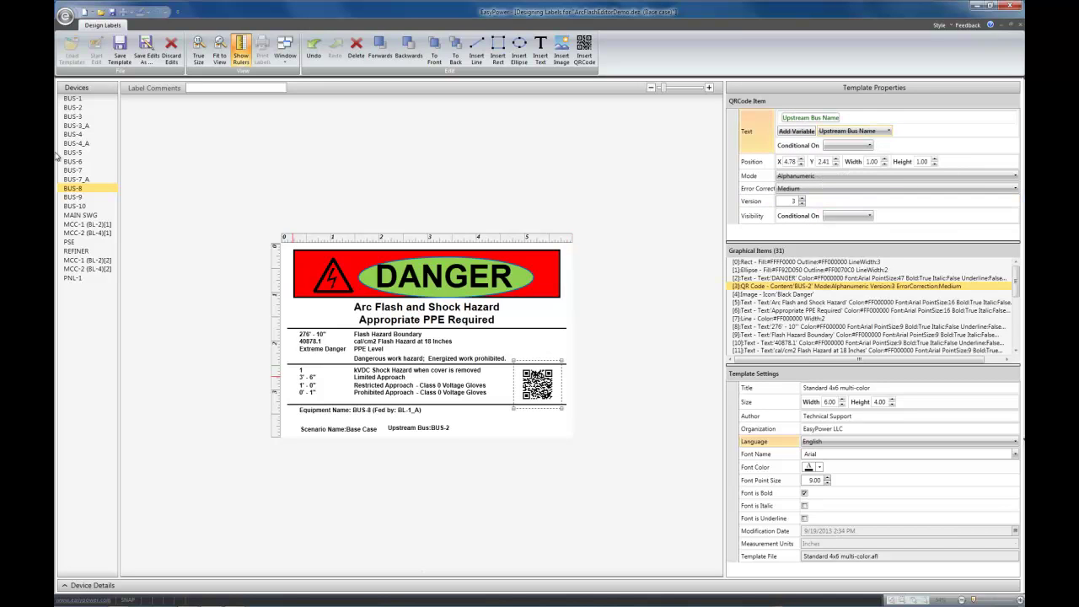
left_click(84, 107)
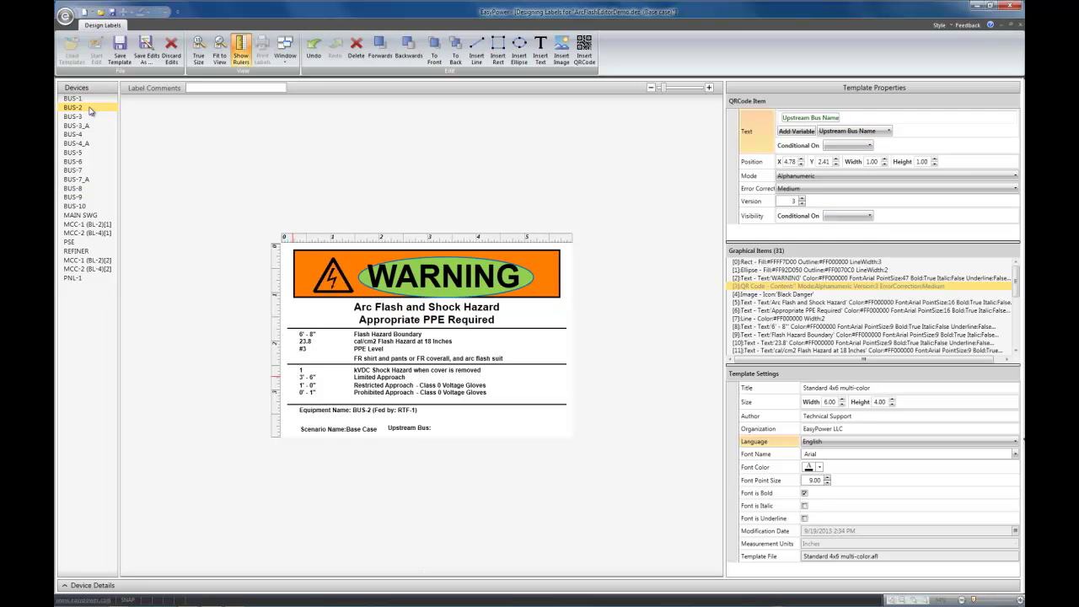
left_click(88, 125)
Step through the device label previews, via BUS-6, ending on BUS-7_A's WARNING label.
left_click(88, 134)
left_click(88, 143)
left_click(88, 153)
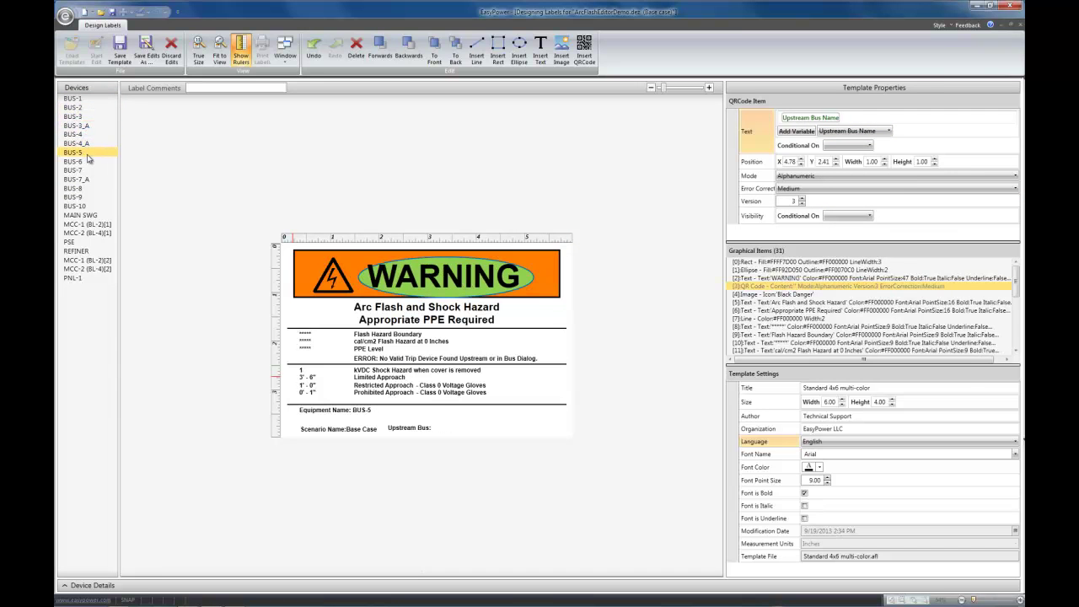
left_click(87, 162)
left_click(88, 180)
left_click(87, 171)
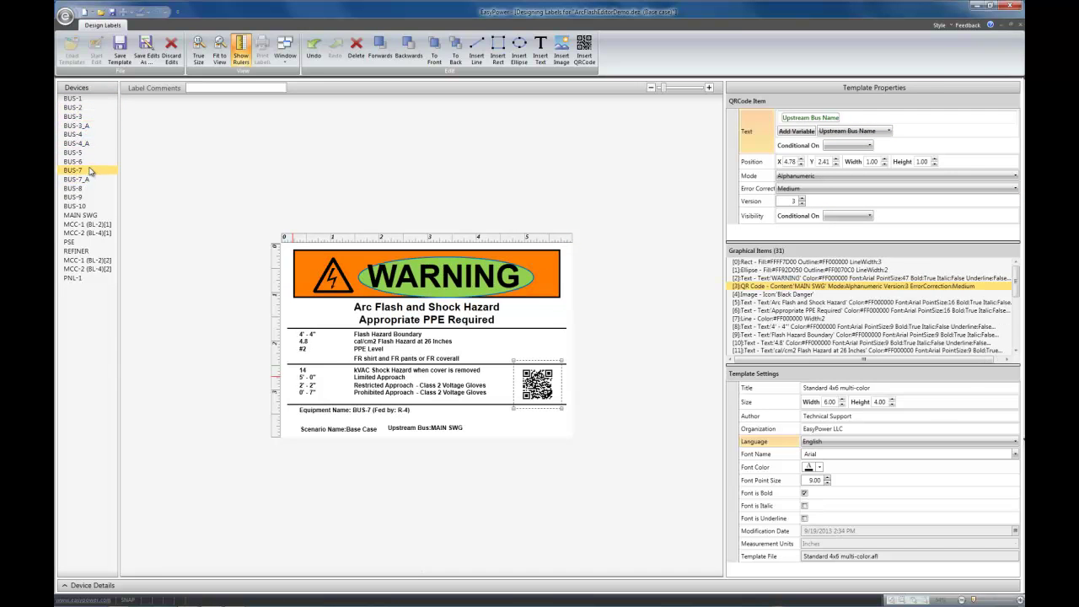
left_click(89, 164)
left_click(89, 180)
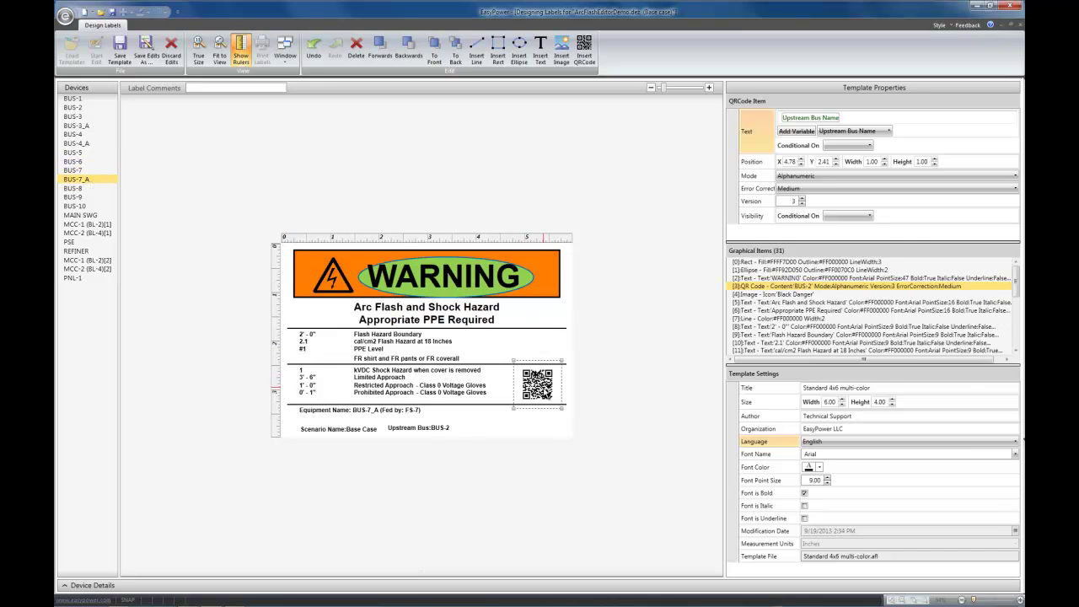
Set the QR code to the Device Name variable, yielding BUS-7_A, and nudge it to X 4.80.
triple_click(809, 117)
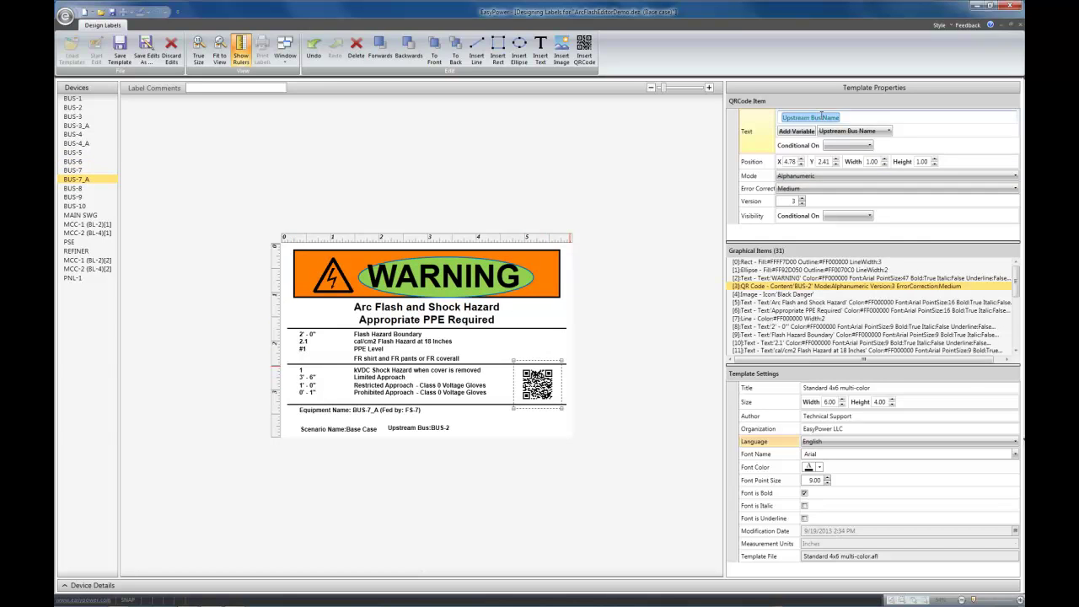
left_click(882, 133)
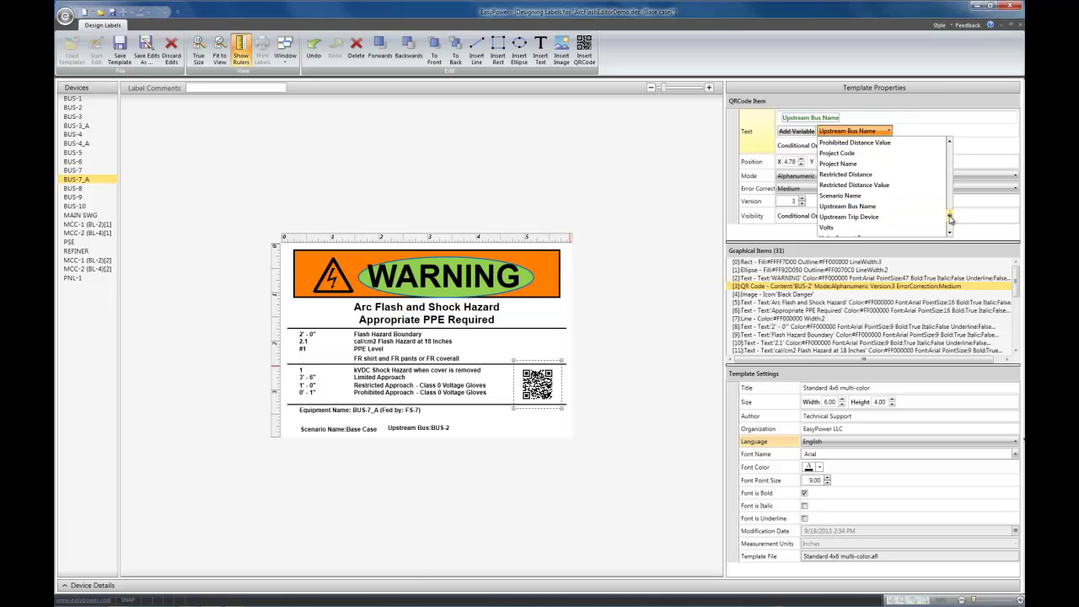
scroll(950, 215, "up", 2)
left_click_drag(950, 215, 955, 171)
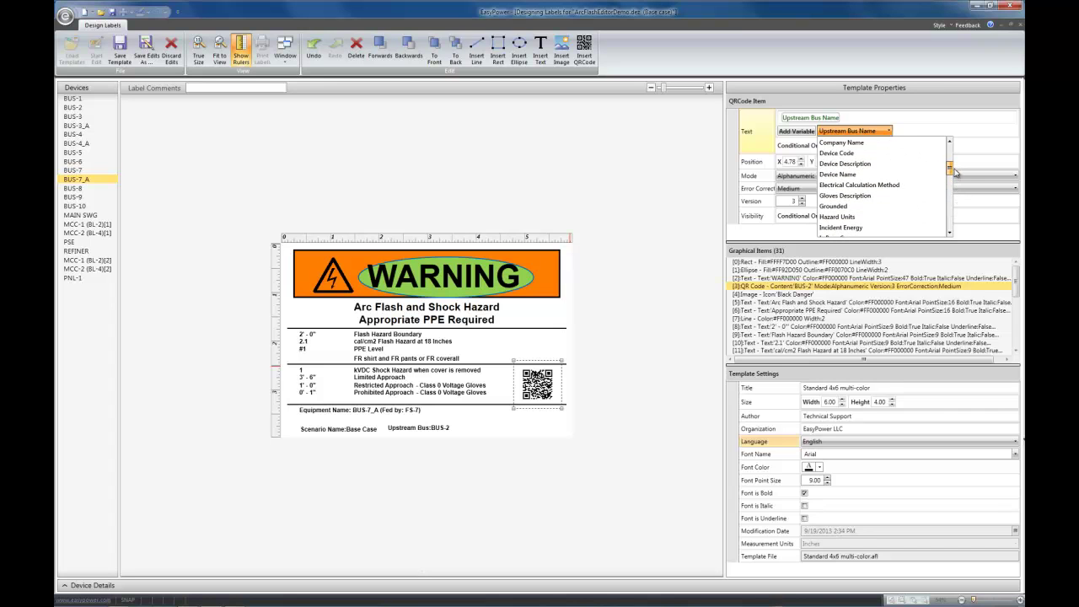
left_click(853, 175)
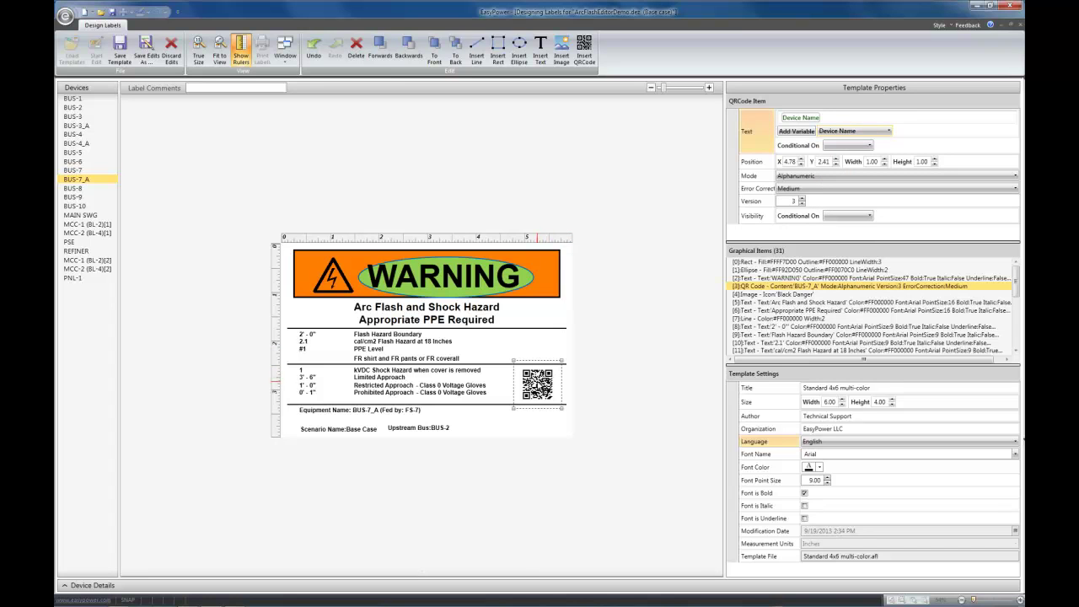
left_click_drag(539, 385, 541, 384)
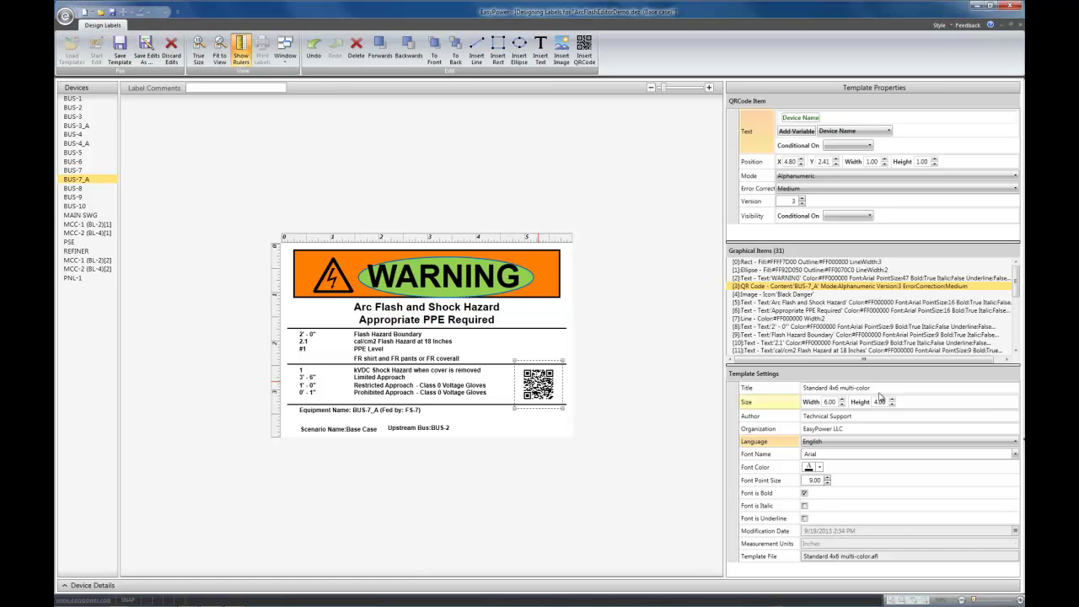
Append ' edited' to the template title and save it as Standard 4x6 multi-color edited.afl.
left_click(880, 389)
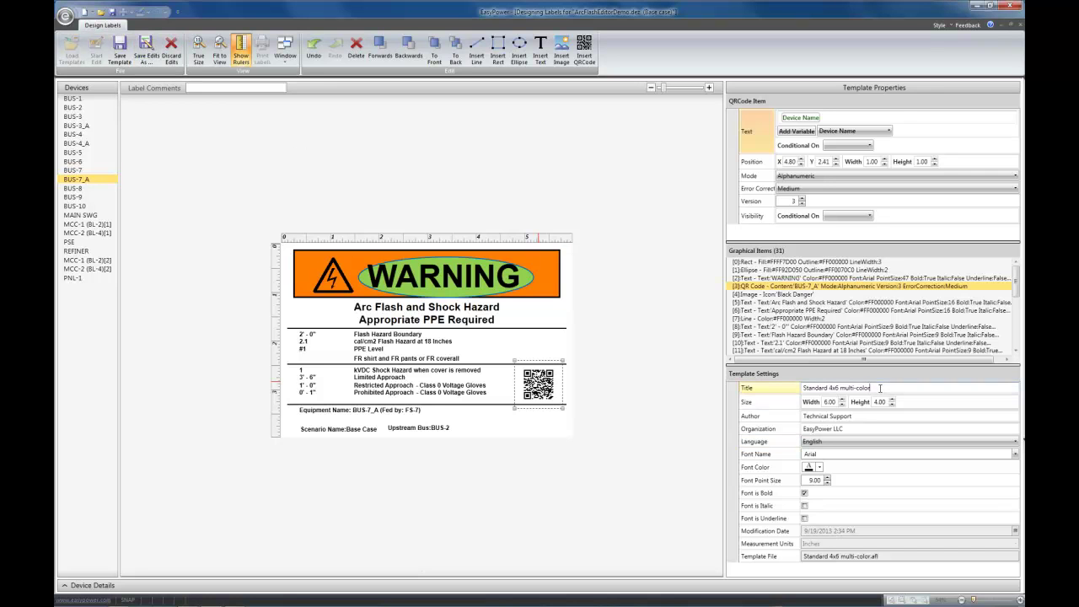
type("edited")
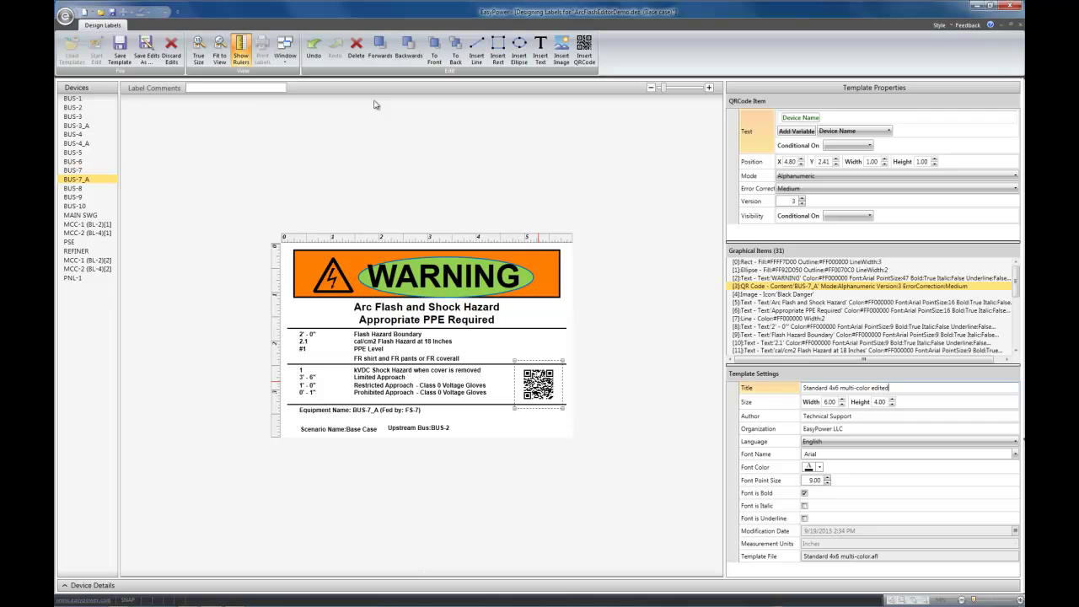
left_click(146, 57)
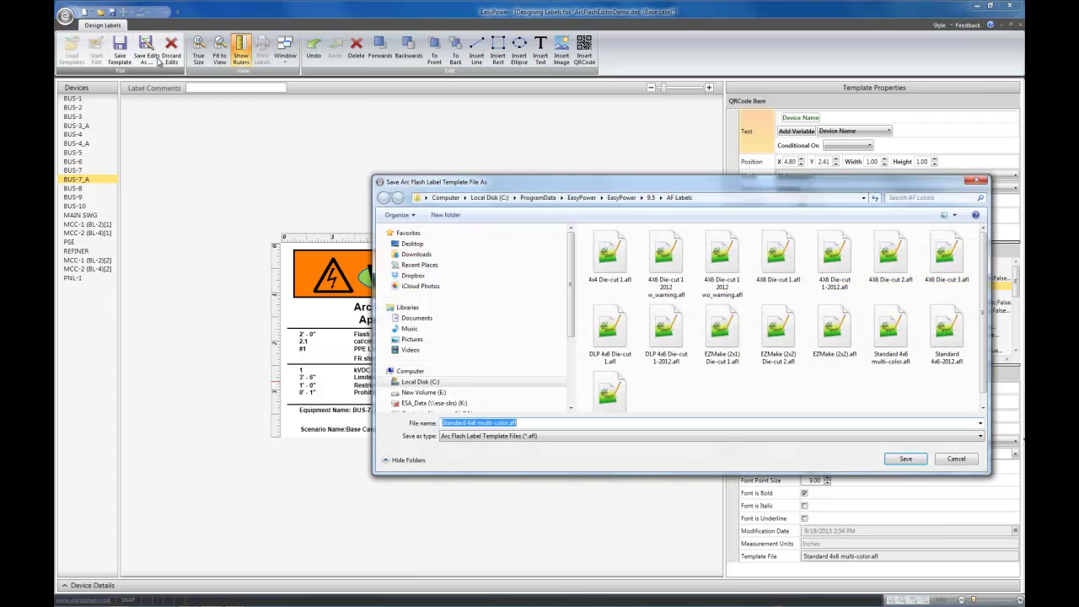
left_click(507, 423)
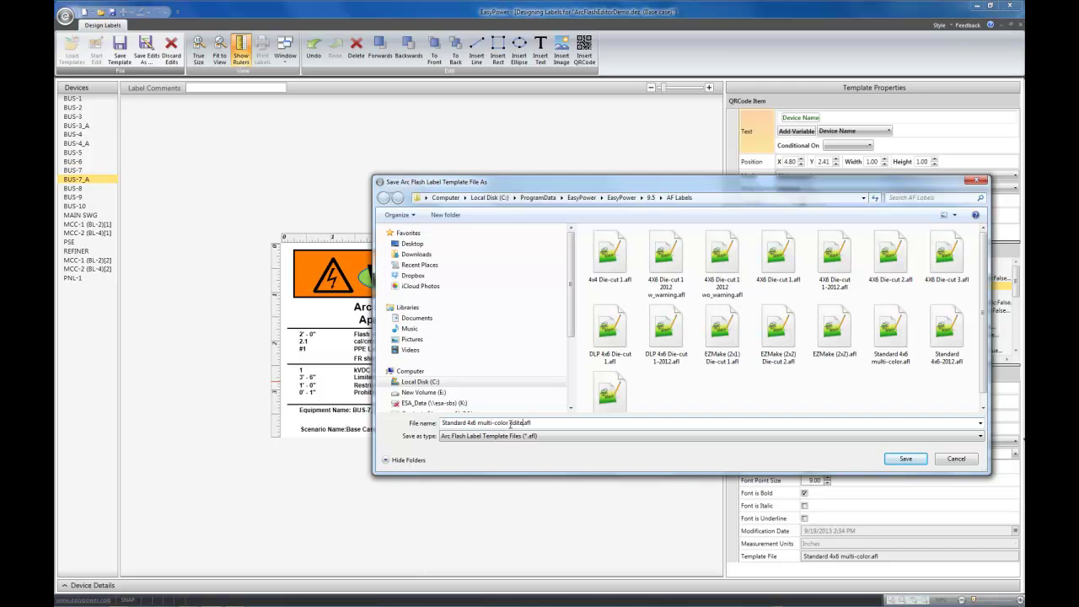
left_click(905, 459)
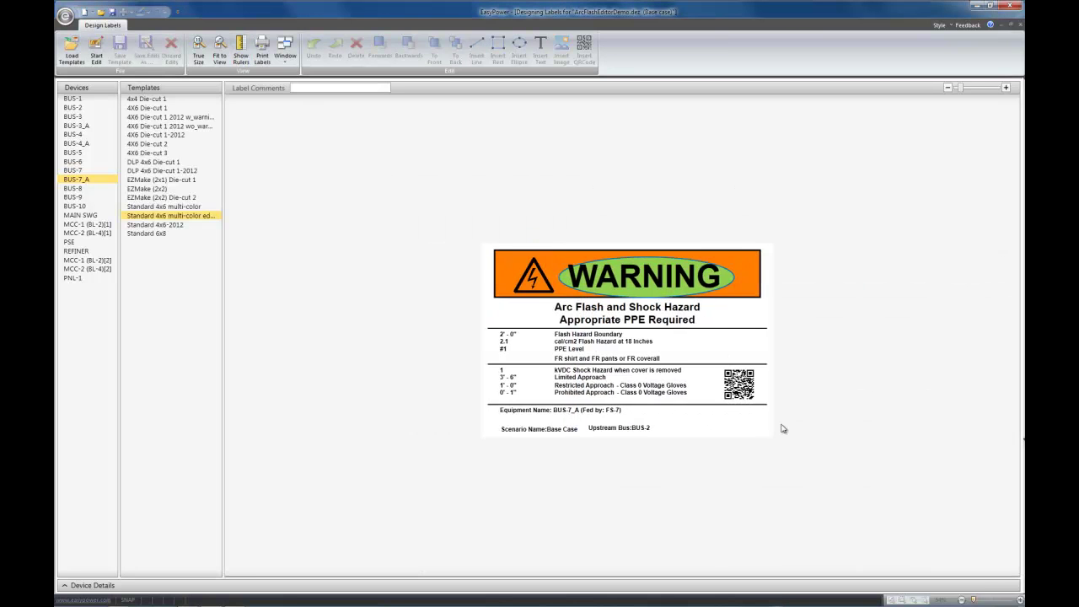
Open the Print Labels preview showing BUS-7_A on the edited Standard 4x6 multi-color template.
left_click(264, 61)
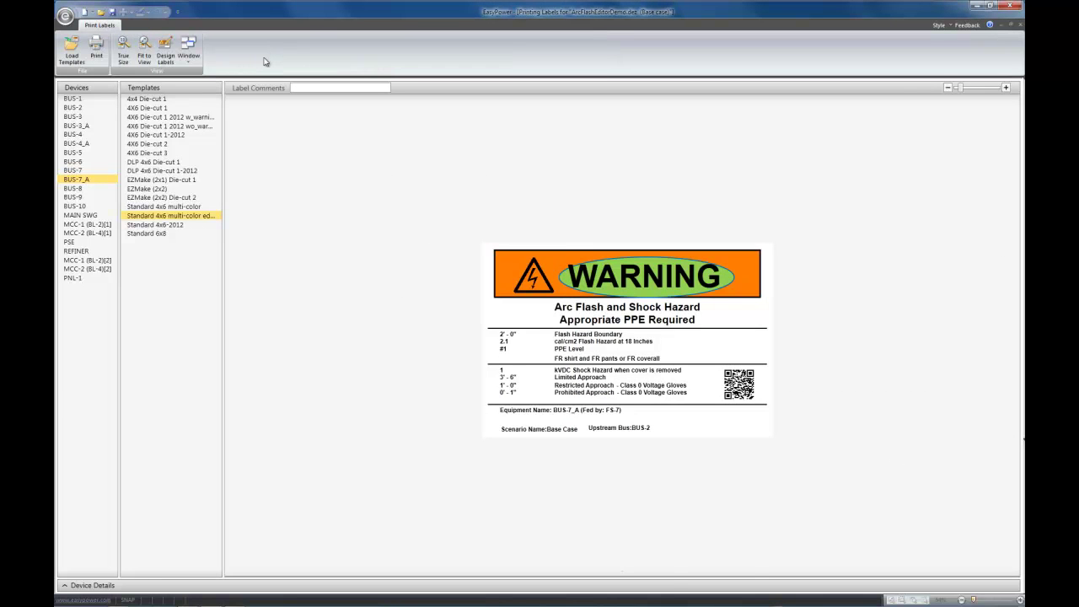